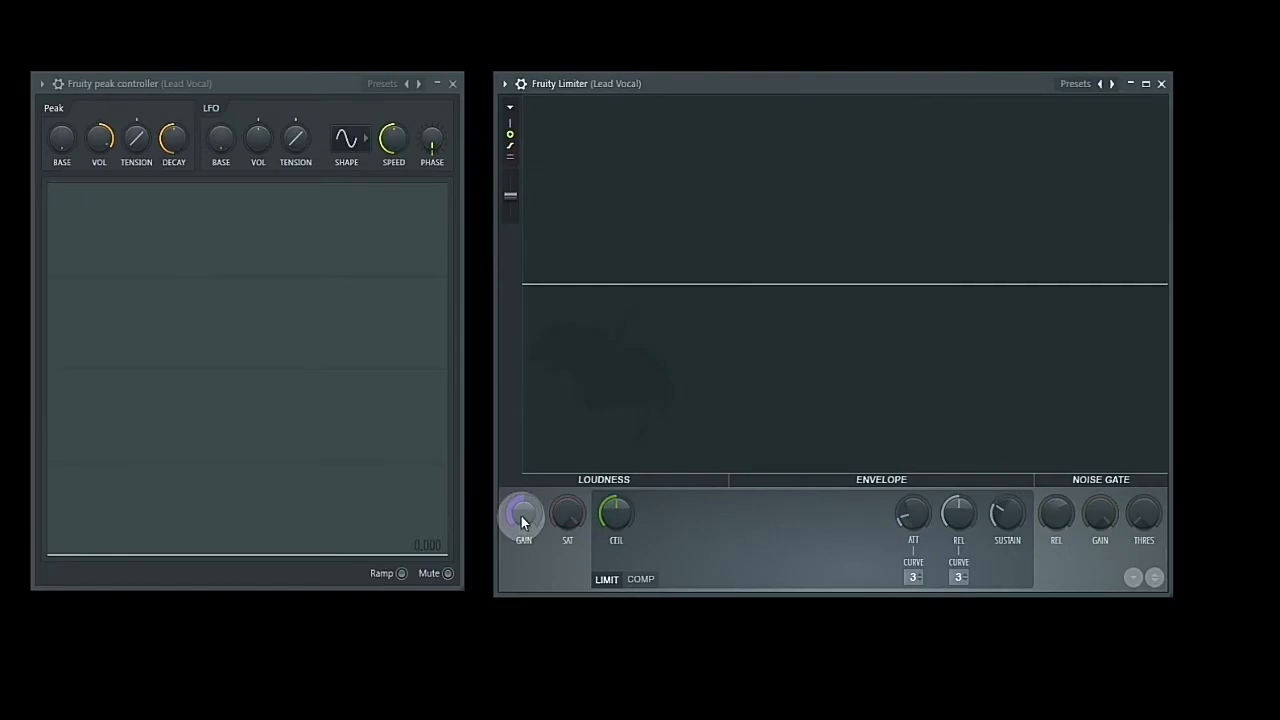
# - Link the Fruity Limiter's loudness Gain to the internal controller Peak ctrl - Peak
pyautogui.rightClick(521, 516)
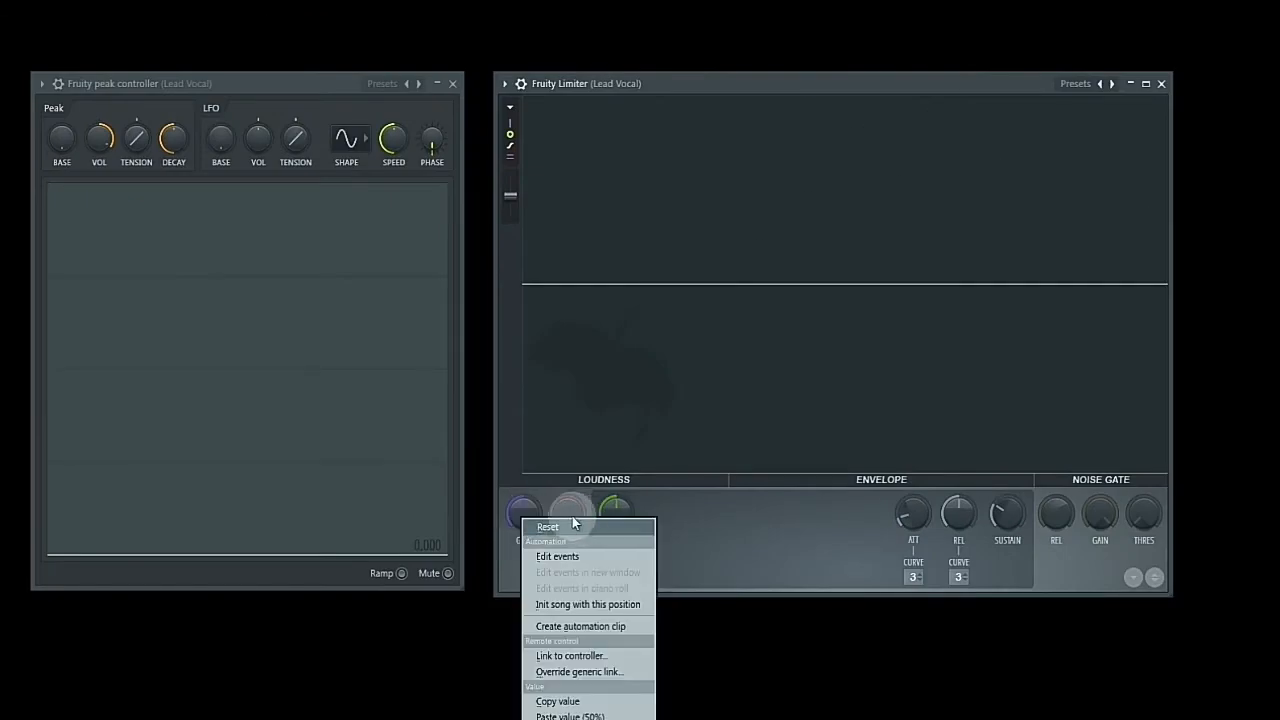
pyautogui.click(575, 656)
pyautogui.moveTo(586, 193); pyautogui.dragTo(635, 169)
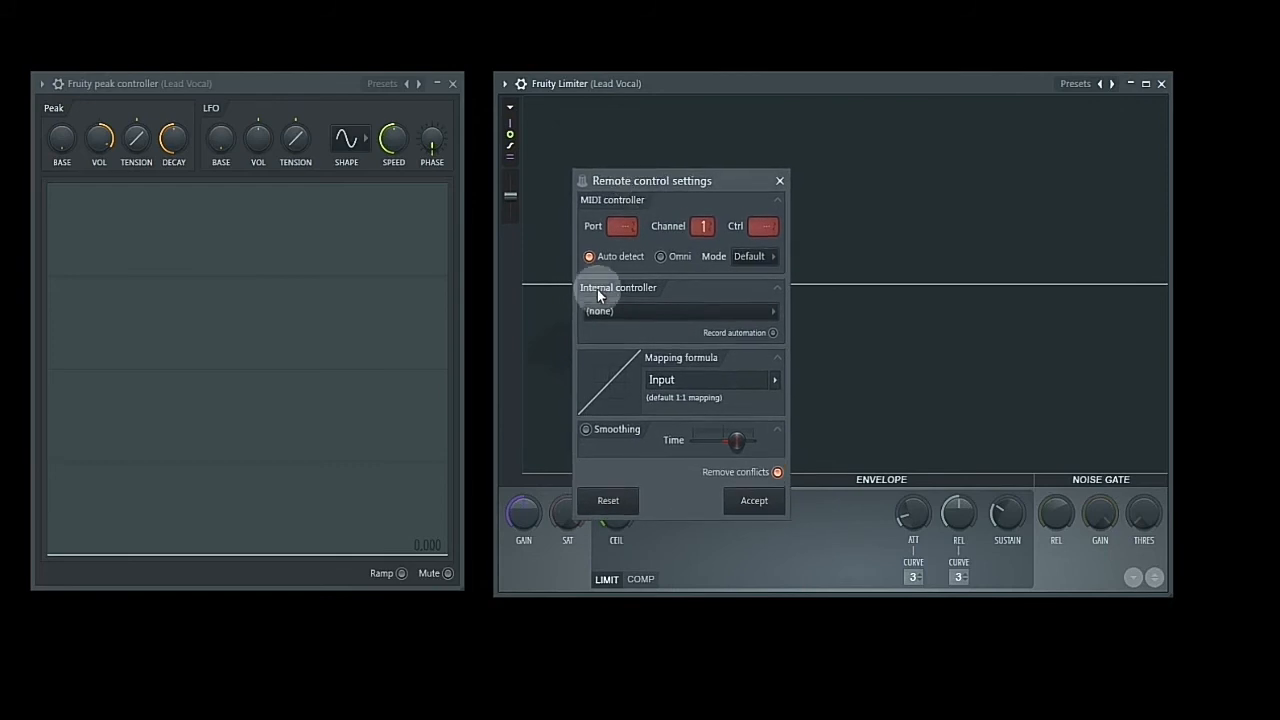
pyautogui.click(742, 314)
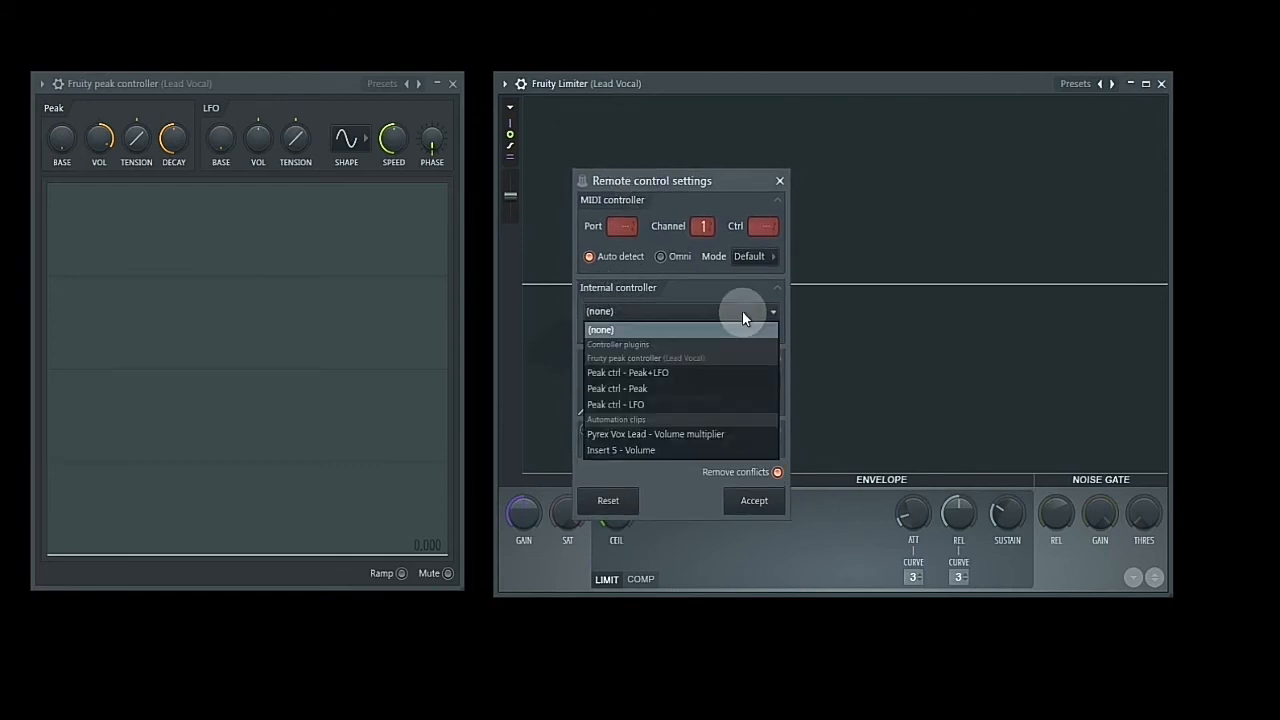
pyautogui.click(616, 389)
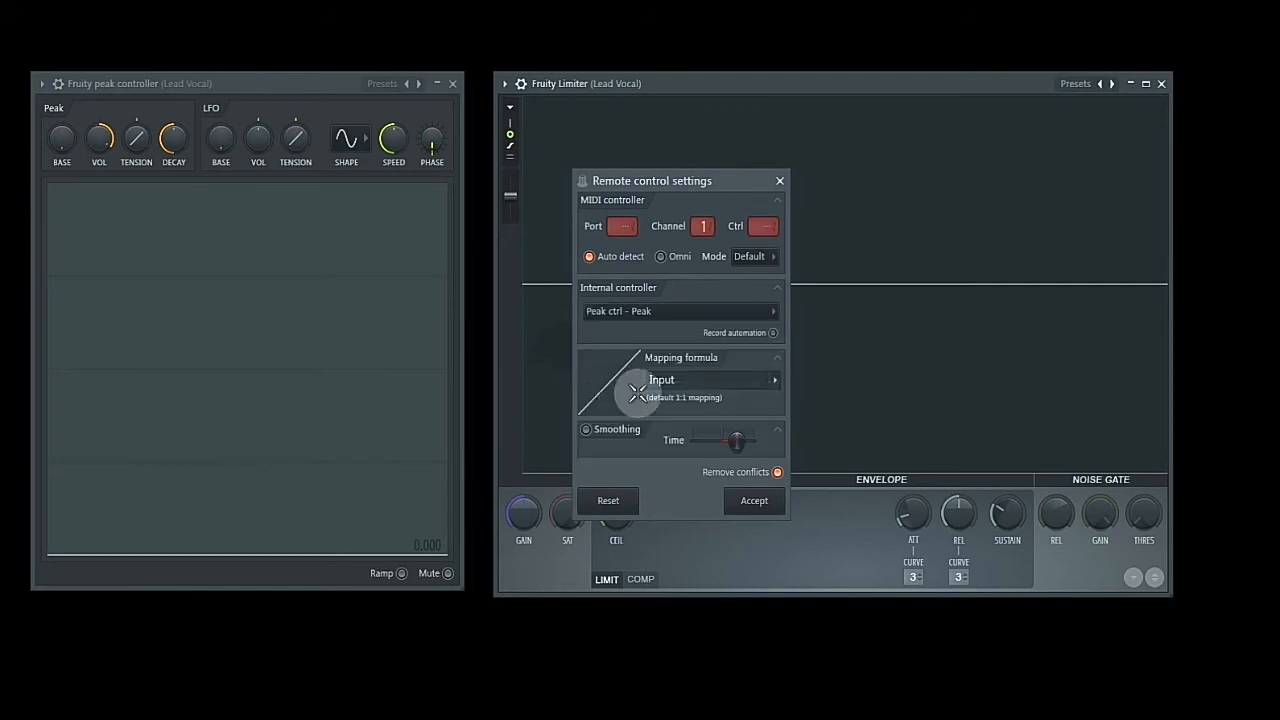
# - Set the Gain link's mapping formula to Inverted and accept the remote control settings
pyautogui.click(775, 382)
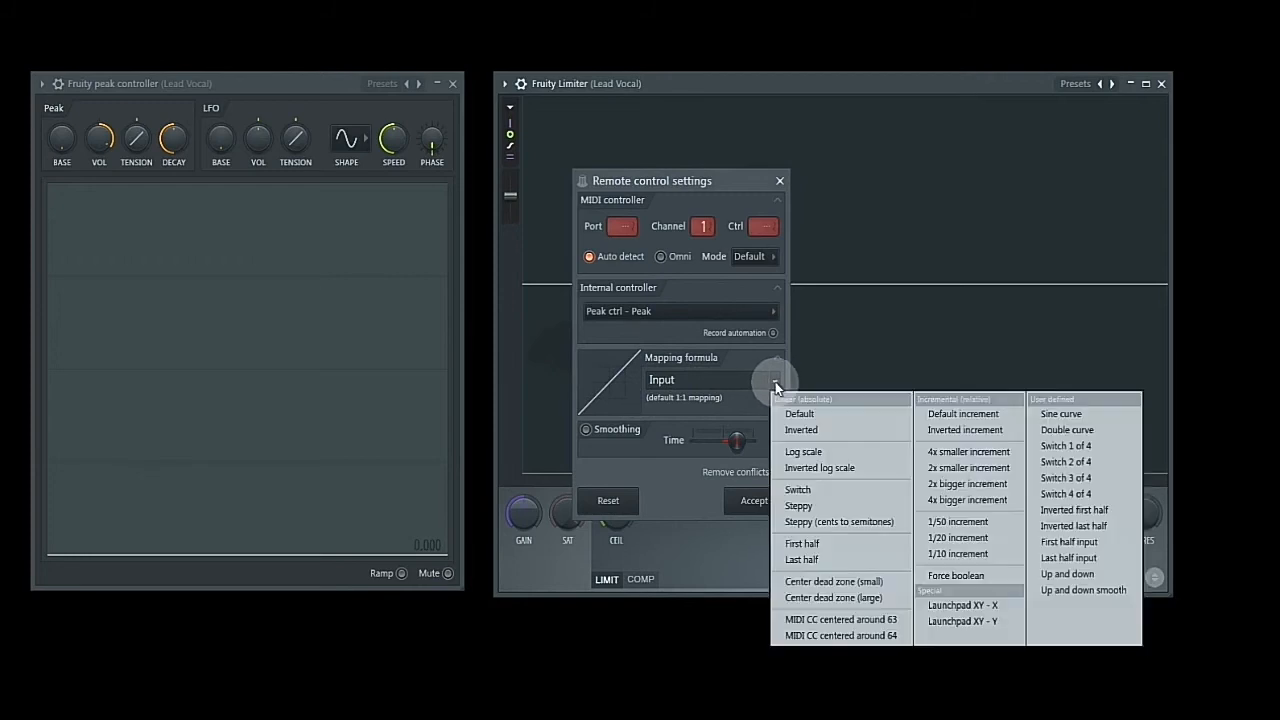
pyautogui.click(804, 432)
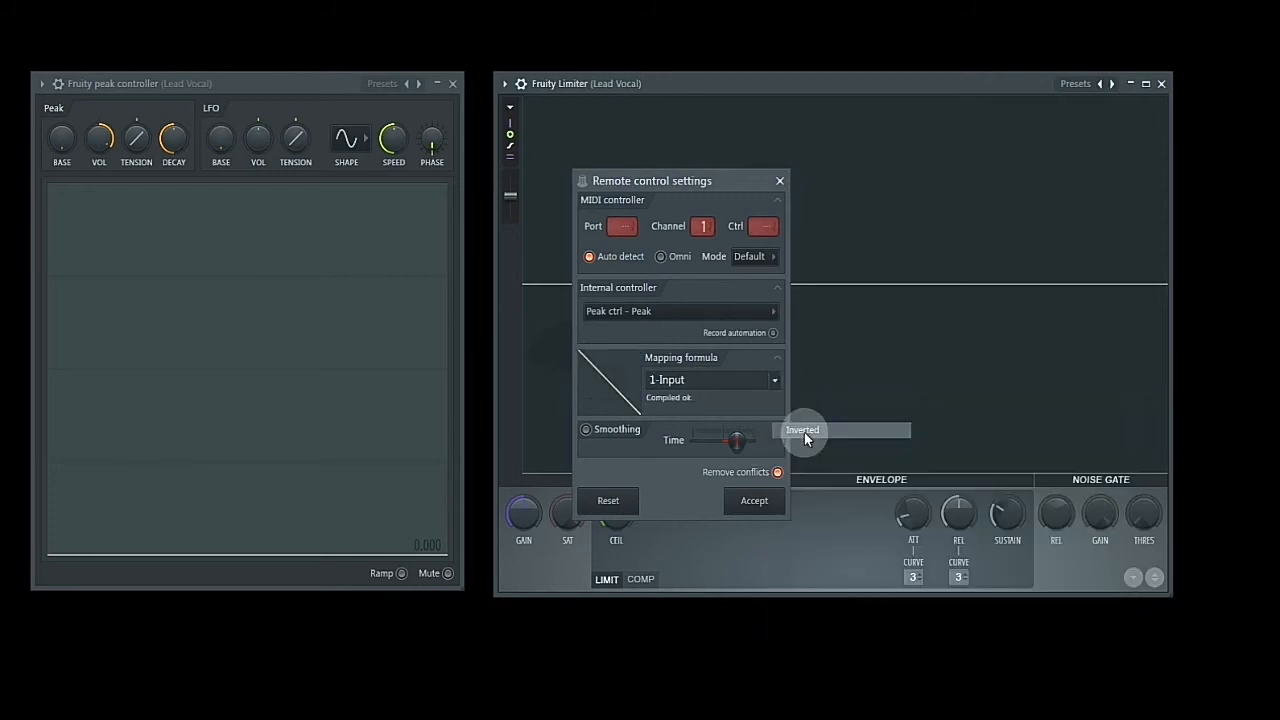
pyautogui.click(752, 500)
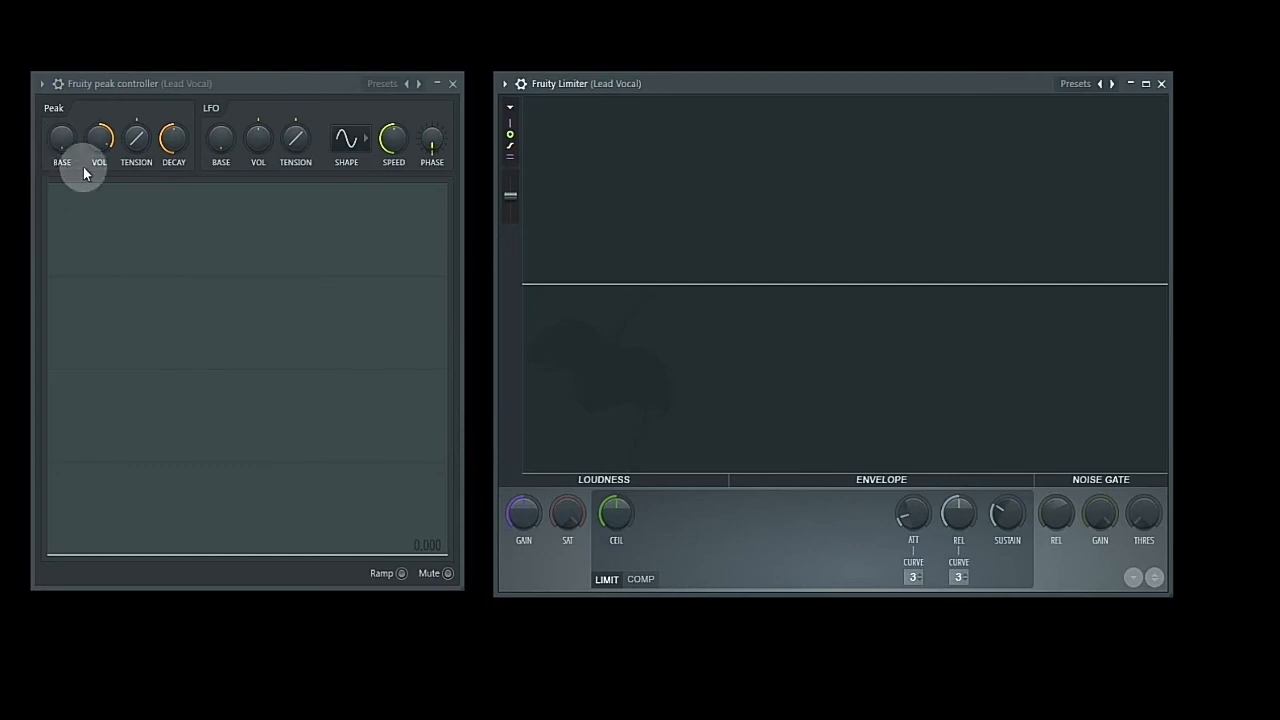
# - Return the limiter's Gain to its midpoint, then copy its 50% value onto the peak controller's Peak Base knob
pyautogui.moveTo(60, 140); pyautogui.dragTo(60, 200)
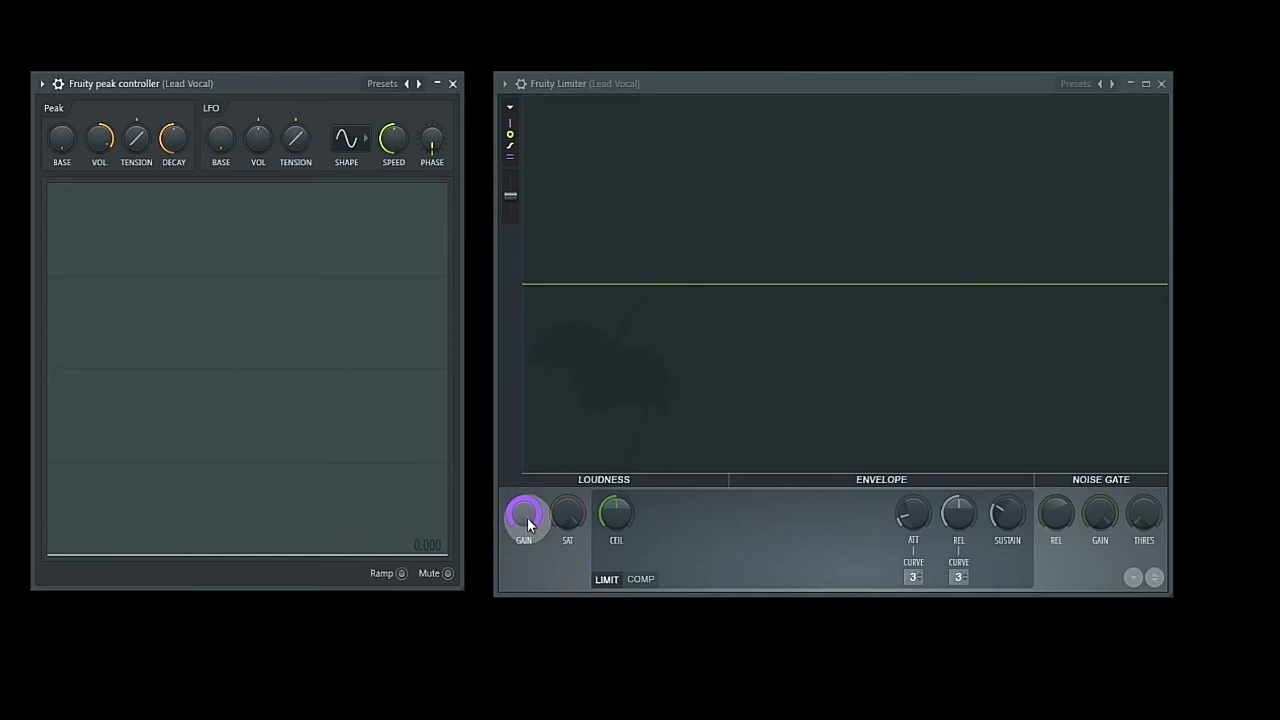
pyautogui.moveTo(528, 518); pyautogui.dragTo(528, 615)
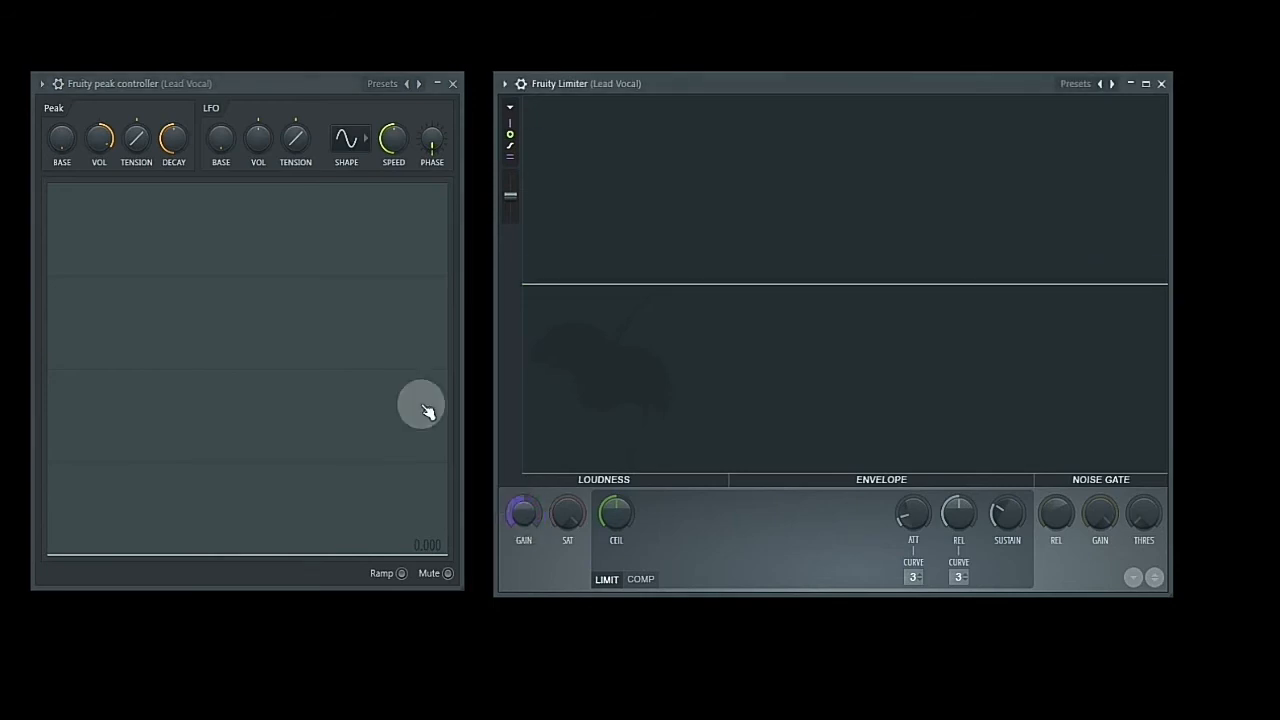
pyautogui.rightClick(525, 514)
pyautogui.click(578, 705)
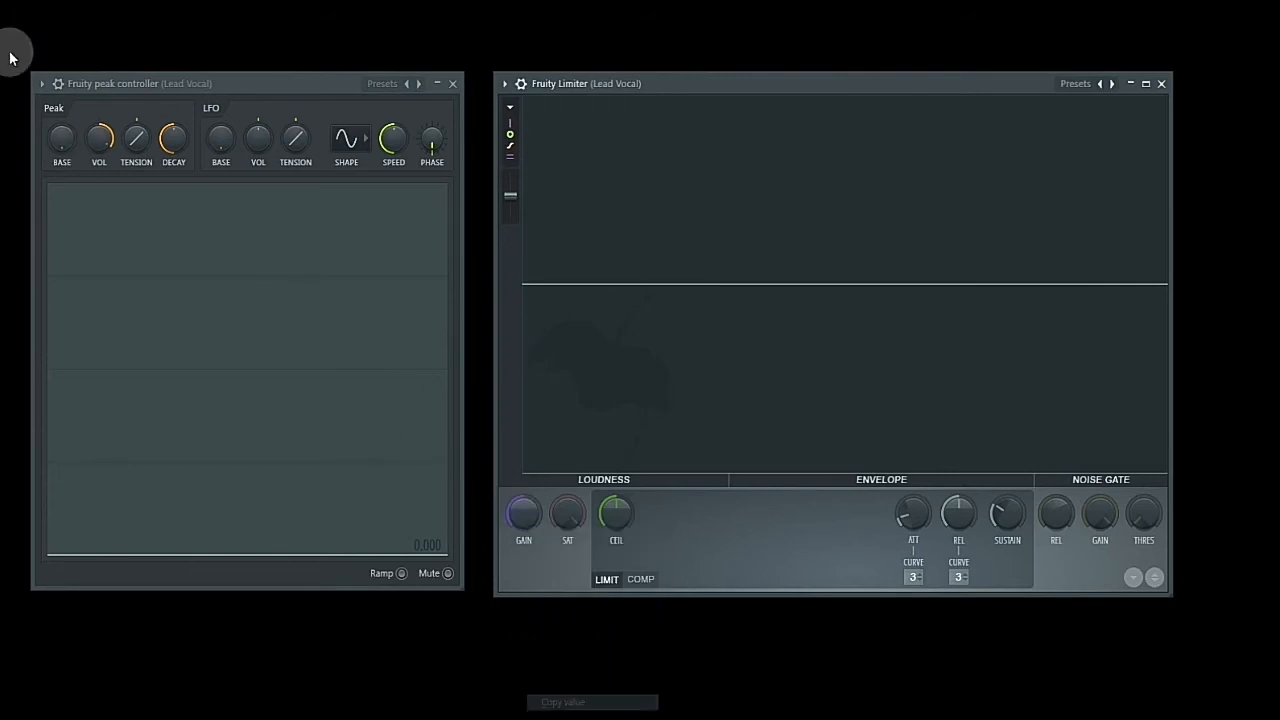
pyautogui.rightClick(61, 137)
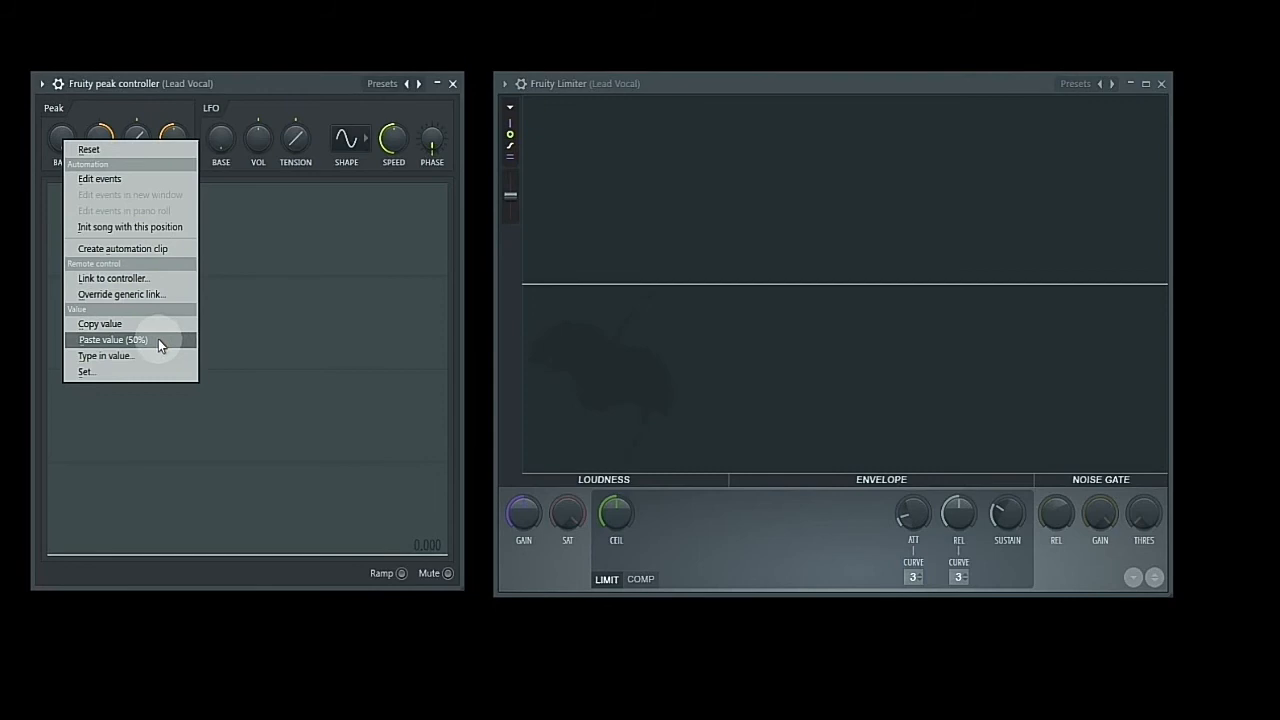
pyautogui.click(113, 339)
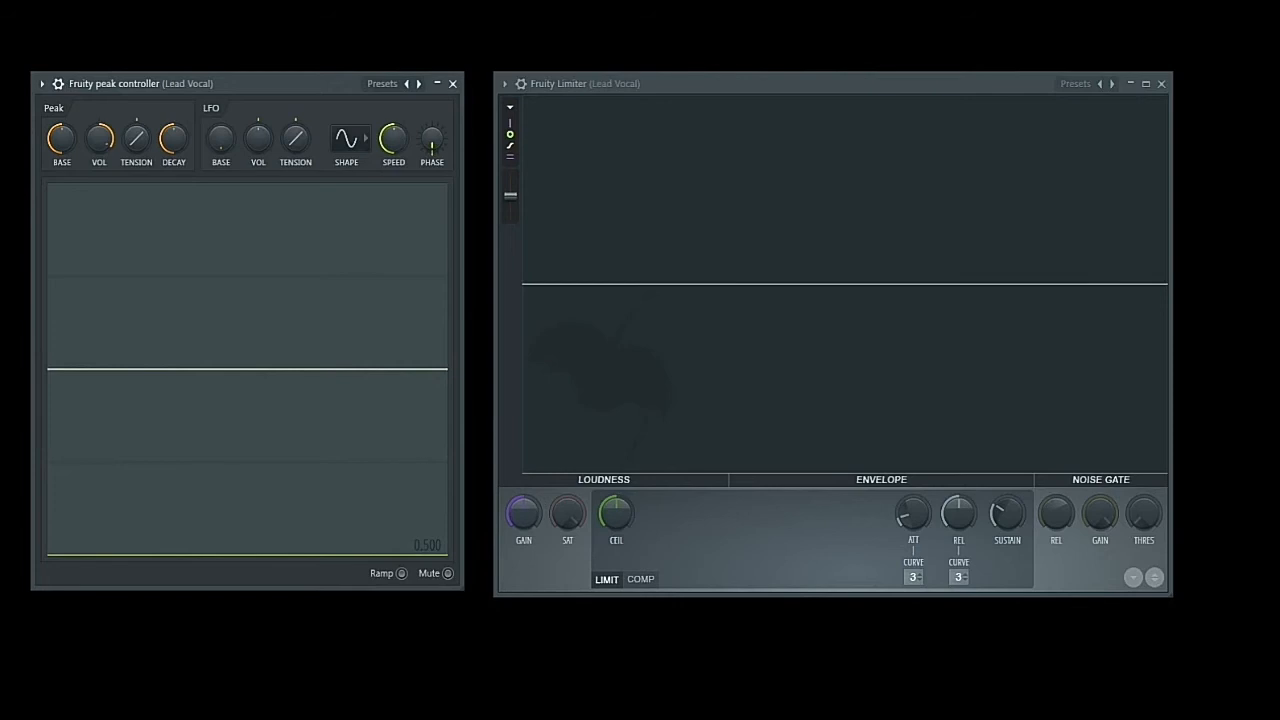
# - Try different Peak Vol amounts on the peak controller against the vocal, settling on a moderate positive amount
pyautogui.moveTo(98, 146); pyautogui.dragTo(100, 152)
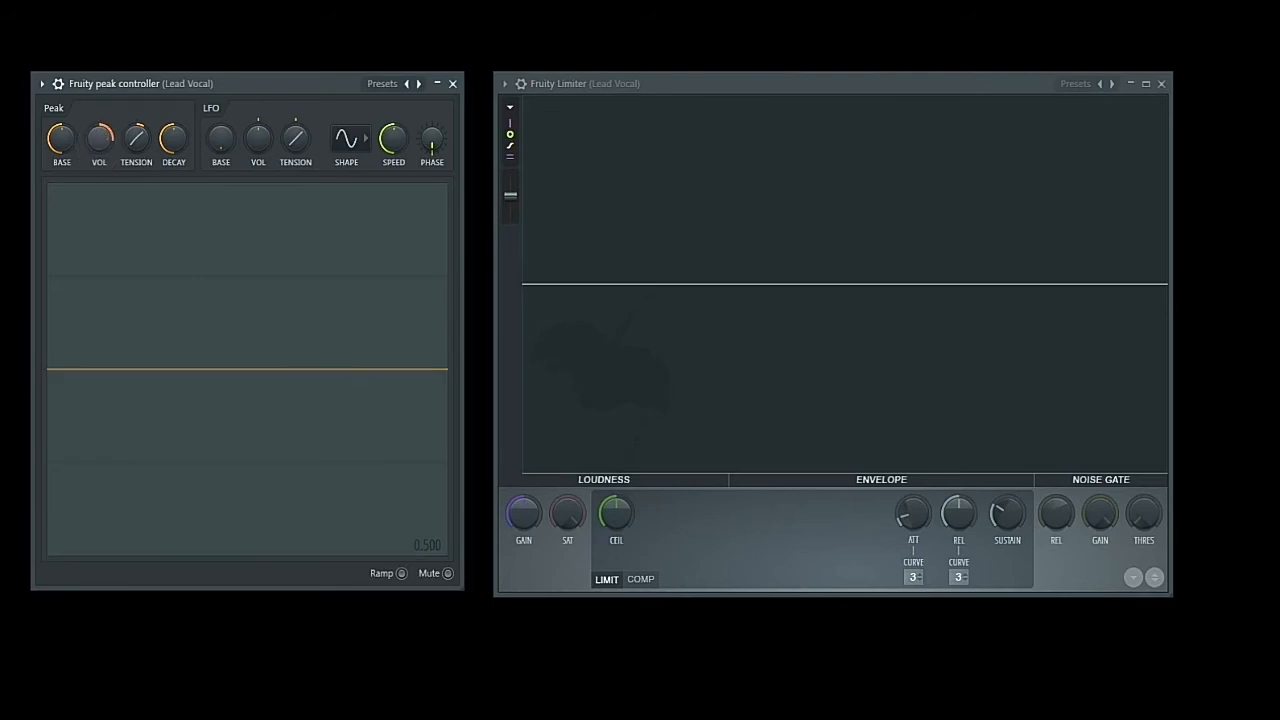
pyautogui.moveTo(100, 152); pyautogui.dragTo(99, 146)
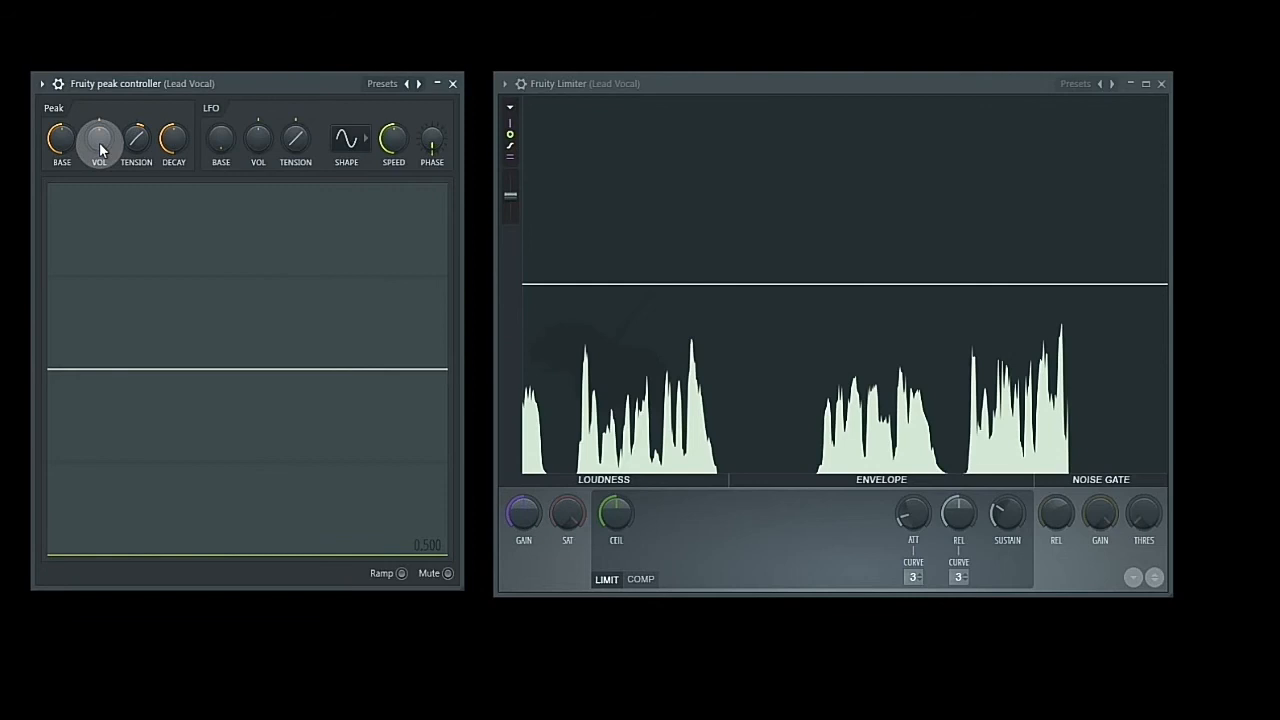
pyautogui.moveTo(100, 150); pyautogui.dragTo(100, 138)
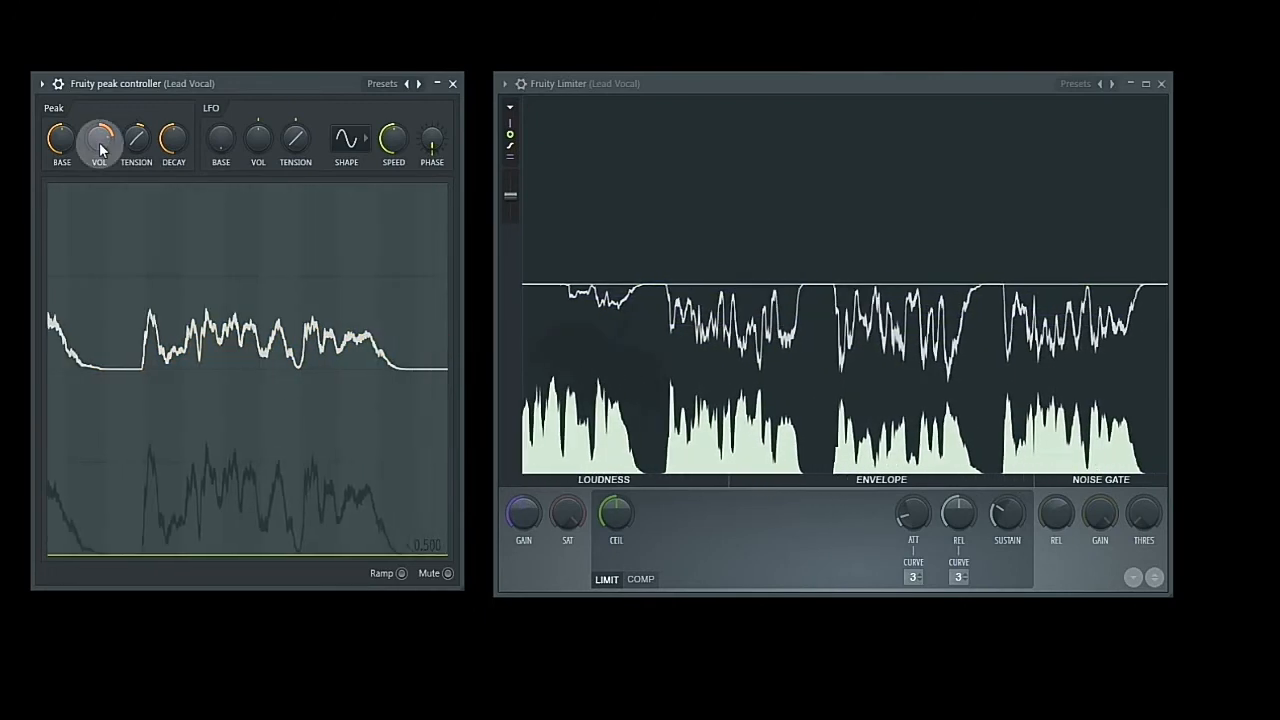
pyautogui.moveTo(100, 149); pyautogui.dragTo(99, 143)
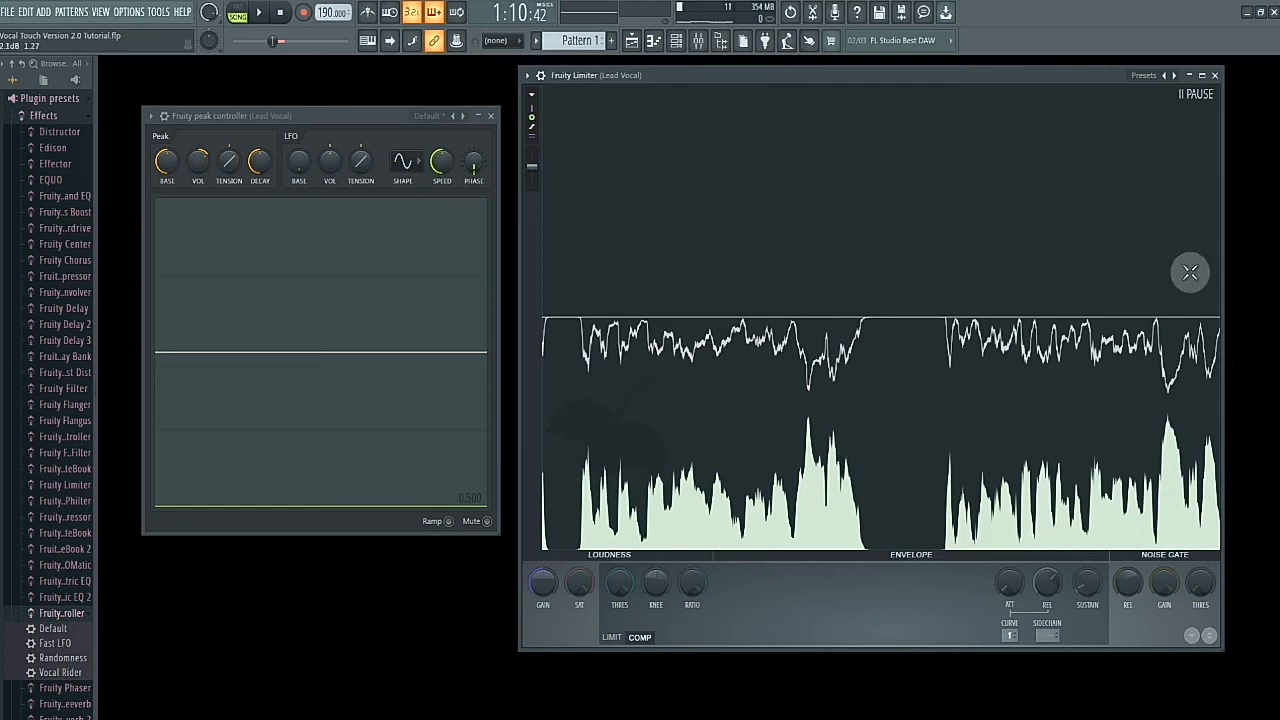
# - Close the limiter and peak controller windows and open G-Beats VOX Rider from the Lead Vocal mixer track
pyautogui.click(1215, 75)
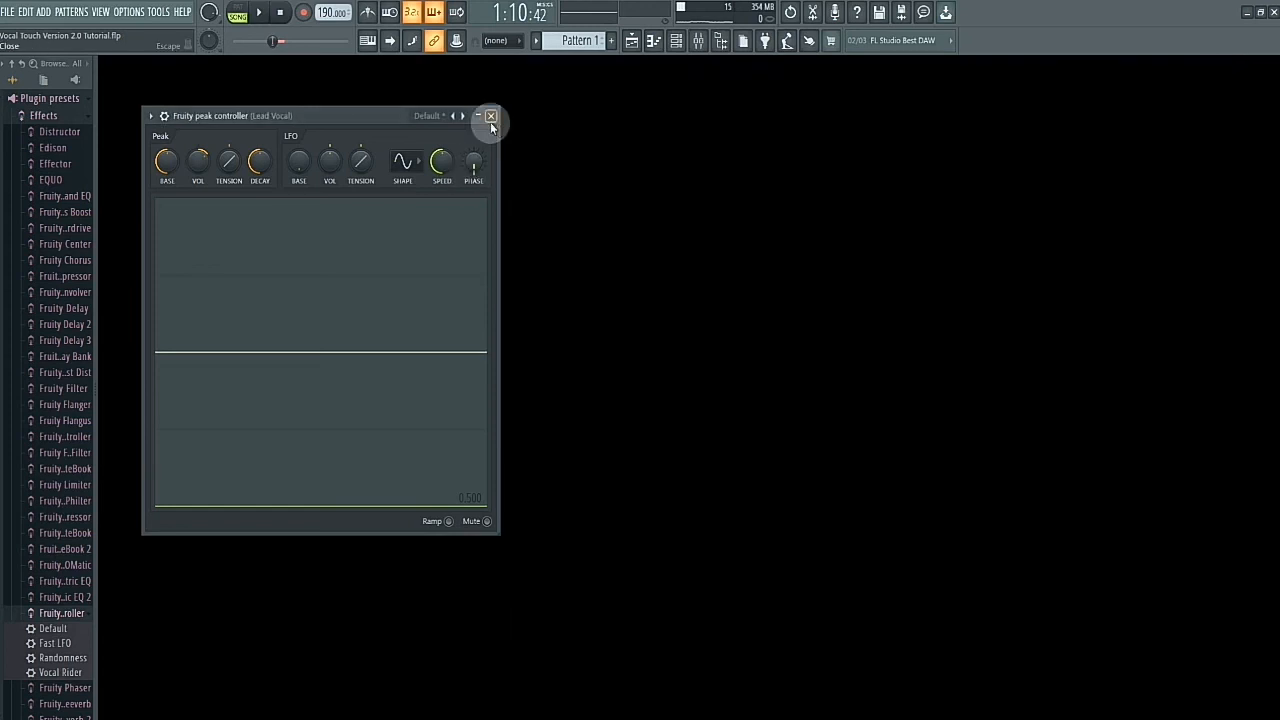
pyautogui.click(491, 116)
pyautogui.click(698, 42)
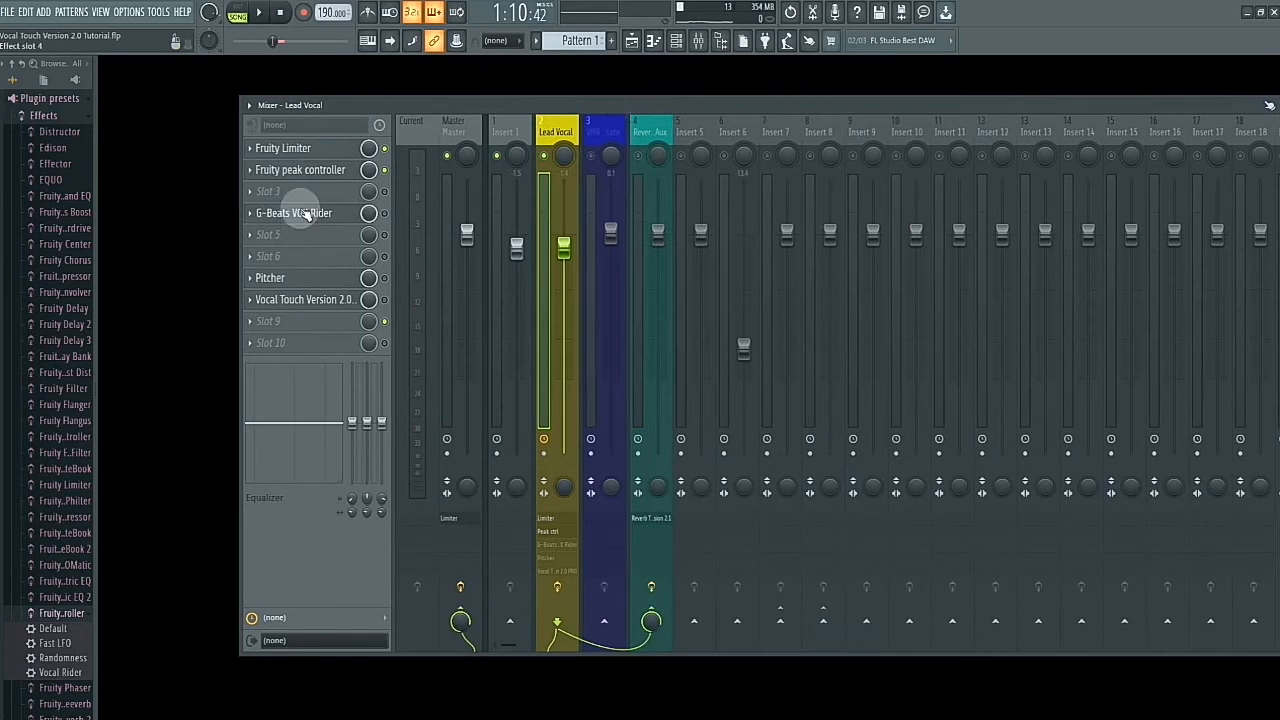
pyautogui.click(305, 213)
pyautogui.moveTo(824, 114); pyautogui.dragTo(701, 98)
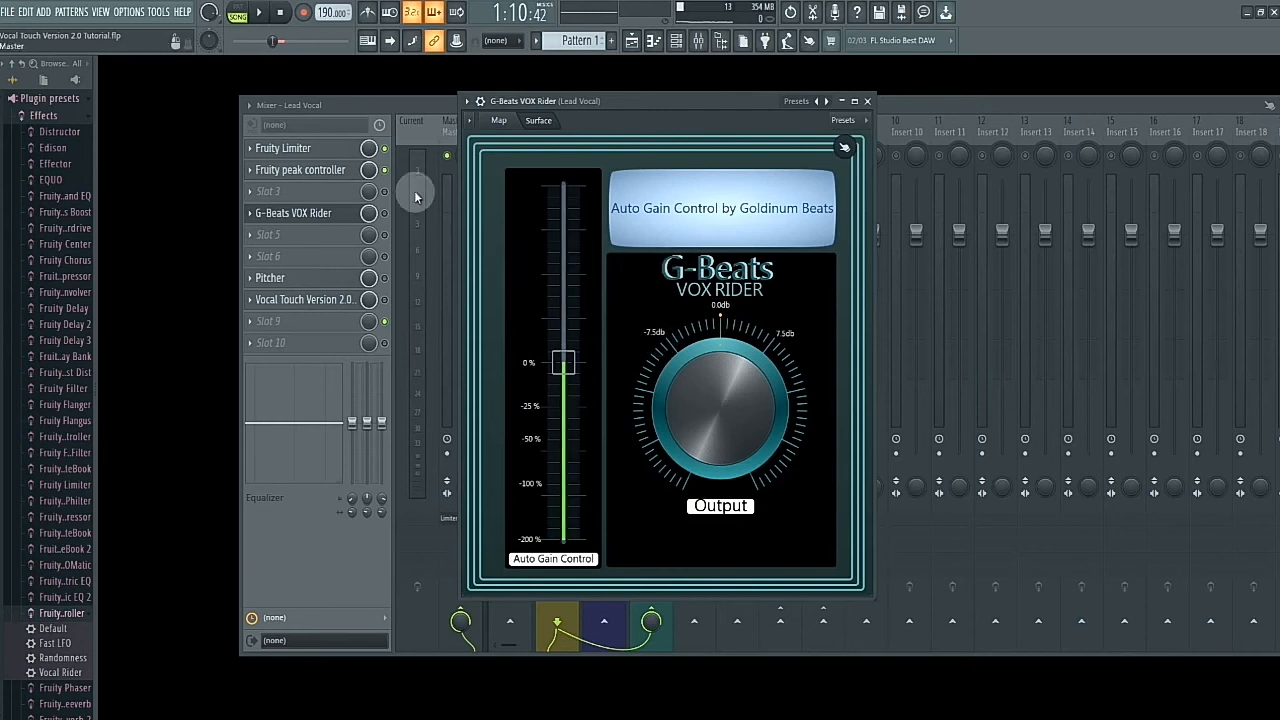
# - Disable Fruity Limiter and Fruity peak controller on the Lead Vocal track, then close the mixer and show the playlist
pyautogui.click(386, 149)
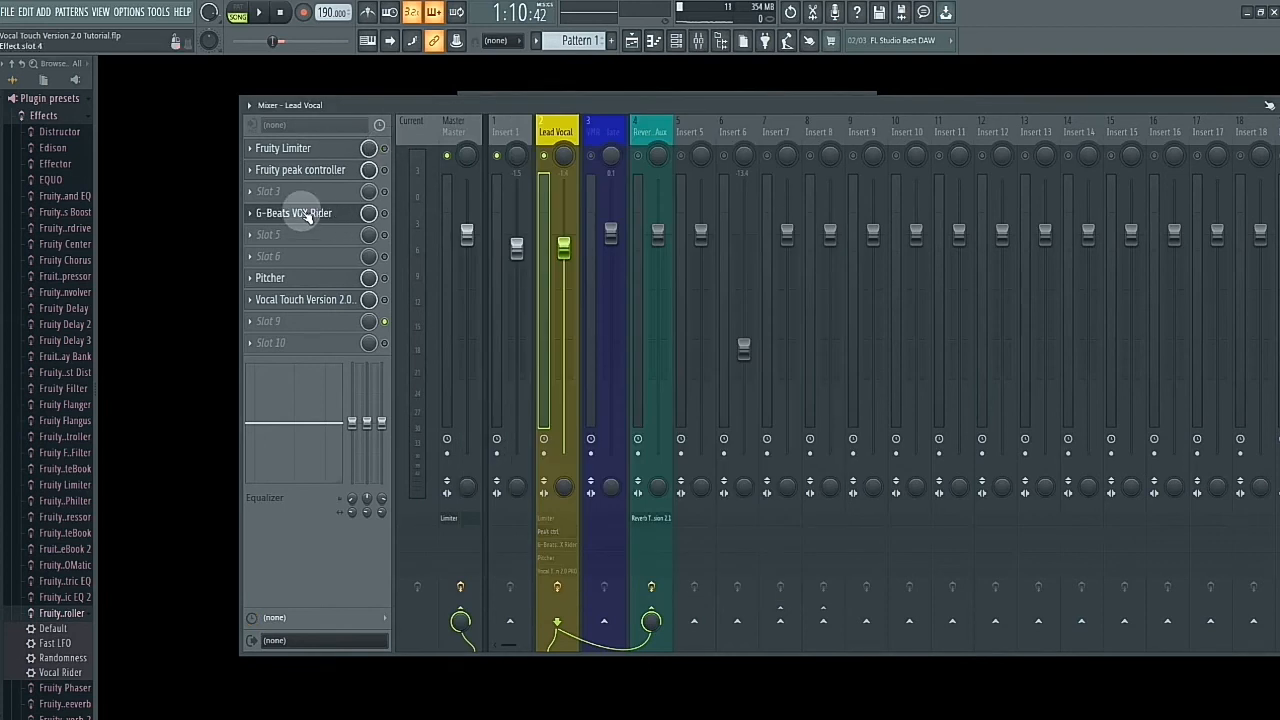
pyautogui.click(298, 212)
pyautogui.moveTo(595, 104); pyautogui.dragTo(533, 147)
pyautogui.moveTo(905, 103); pyautogui.dragTo(705, 101)
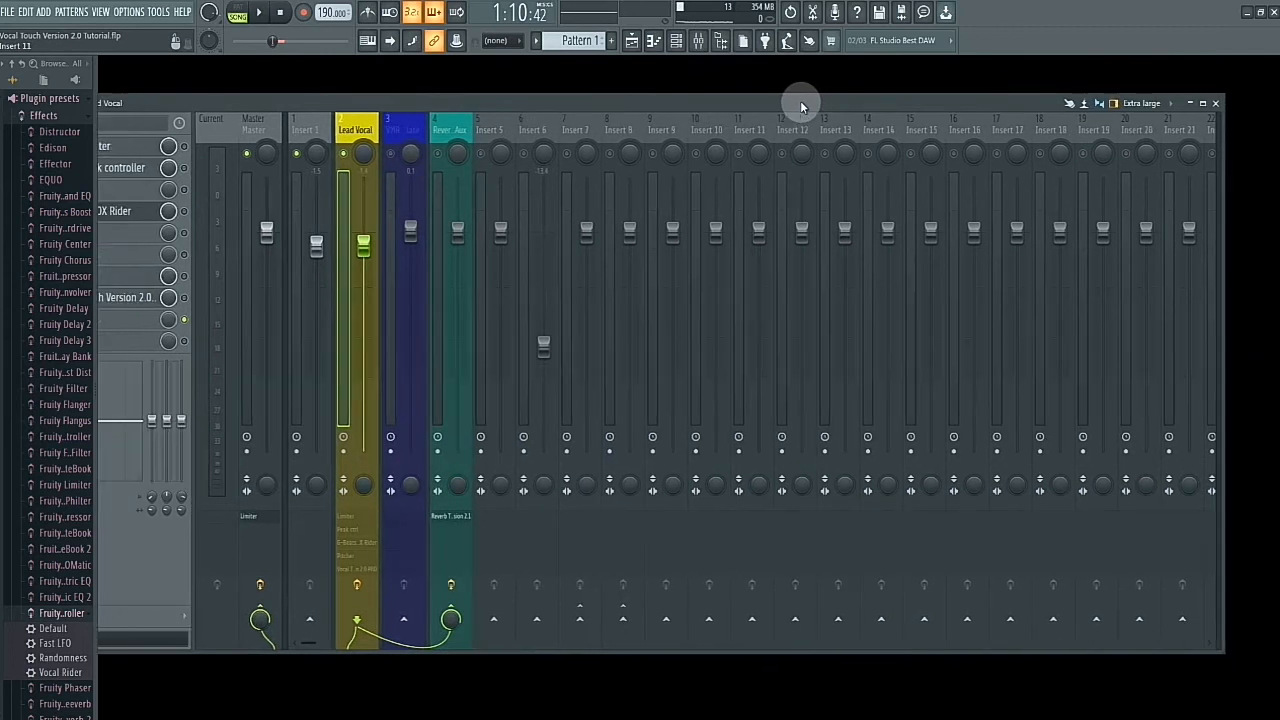
pyautogui.click(1216, 103)
pyautogui.click(632, 40)
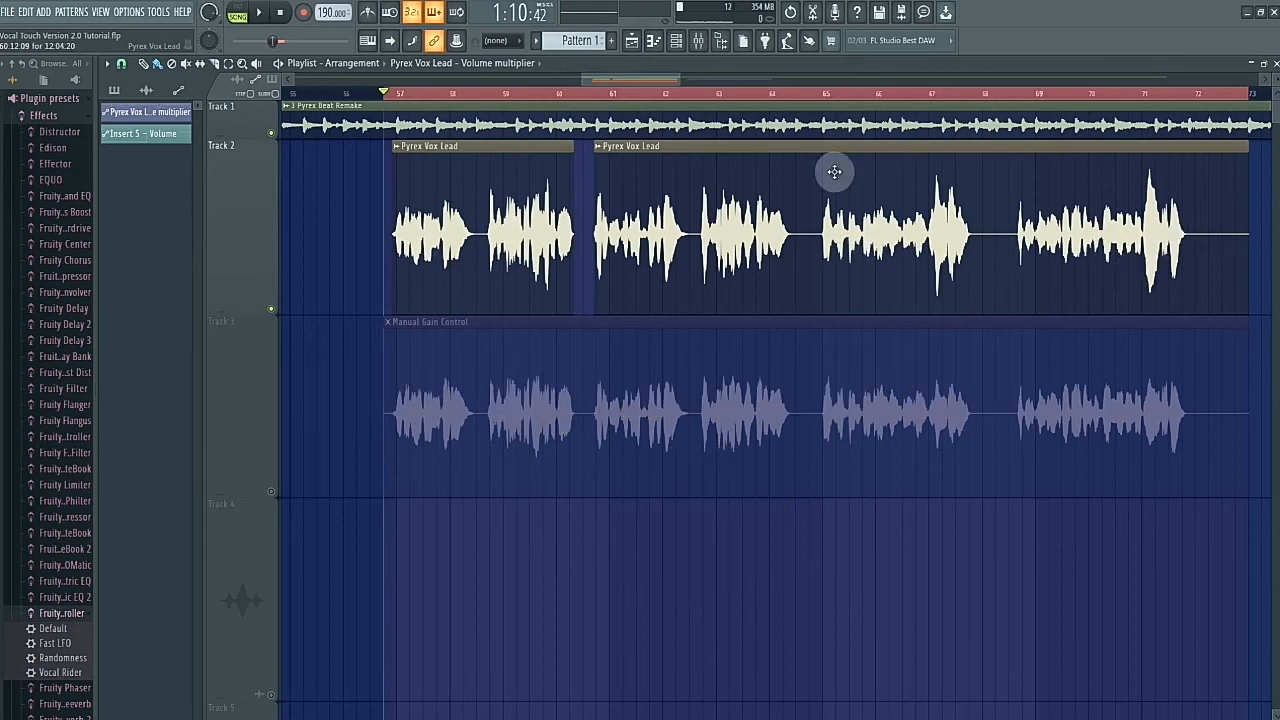
# - Enable G-Beats VOX Rider in slot 4 of the Lead Vocal mixer track and bring up its interface
pyautogui.click(700, 42)
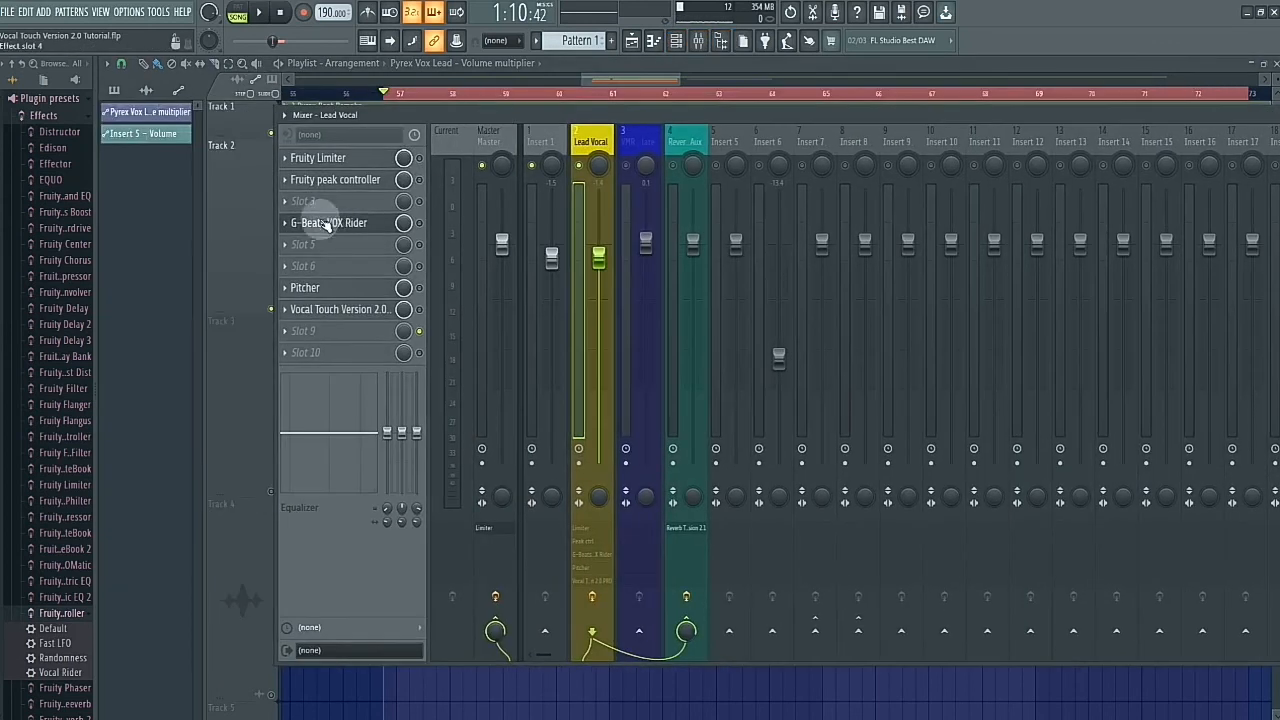
pyautogui.click(326, 224)
pyautogui.click(420, 223)
pyautogui.press('Escape')
pyautogui.click(347, 224)
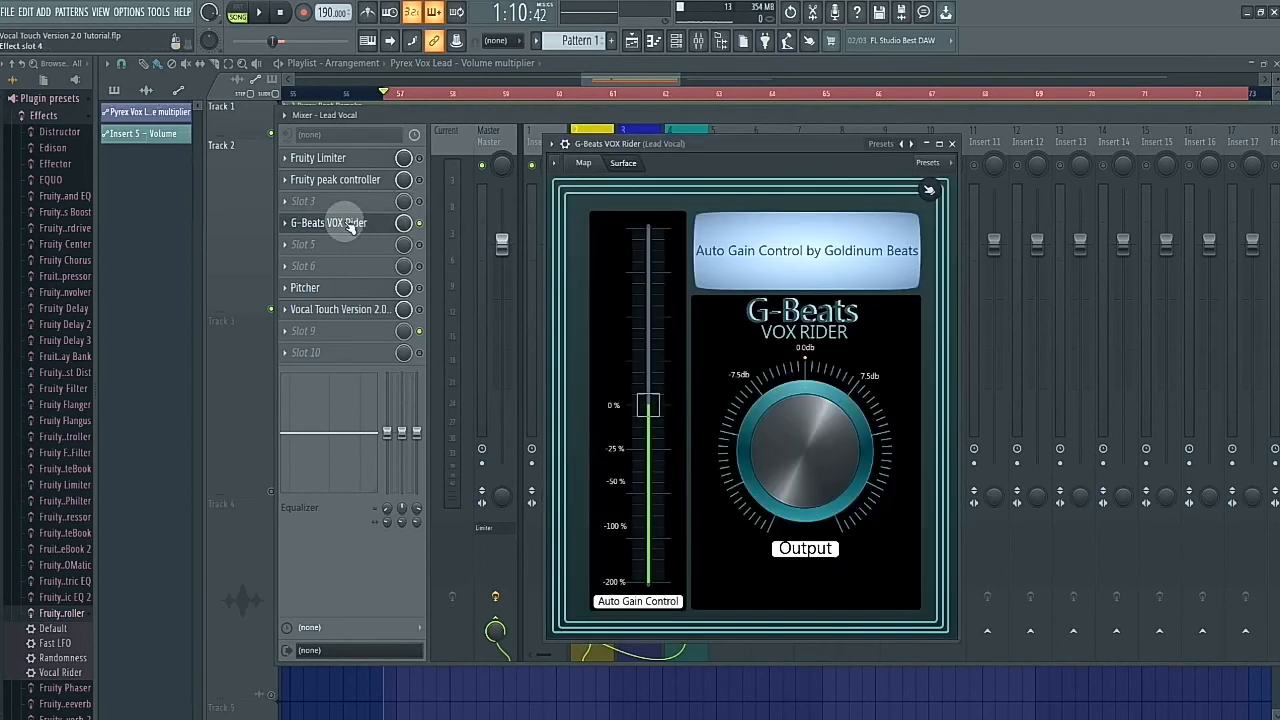
pyautogui.moveTo(714, 143); pyautogui.dragTo(697, 90)
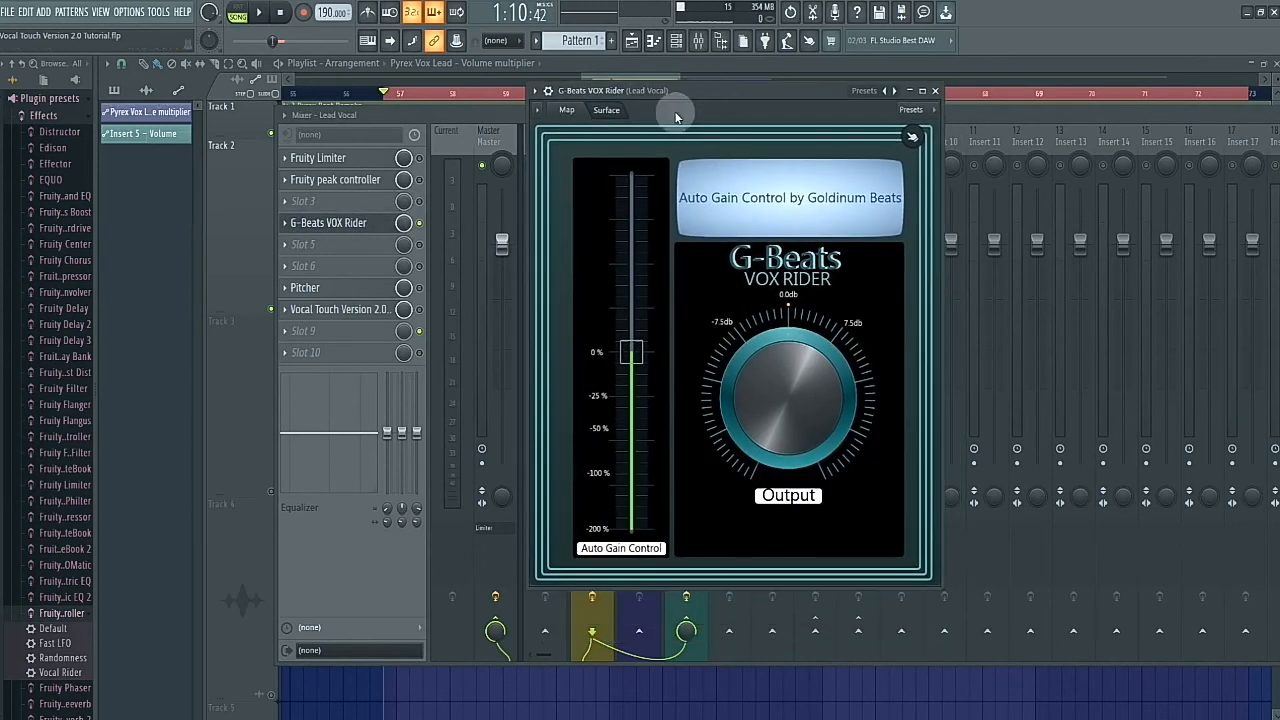
# - Play the song and raise the Lead Vocal track's mixer fader slightly
pyautogui.press('space')
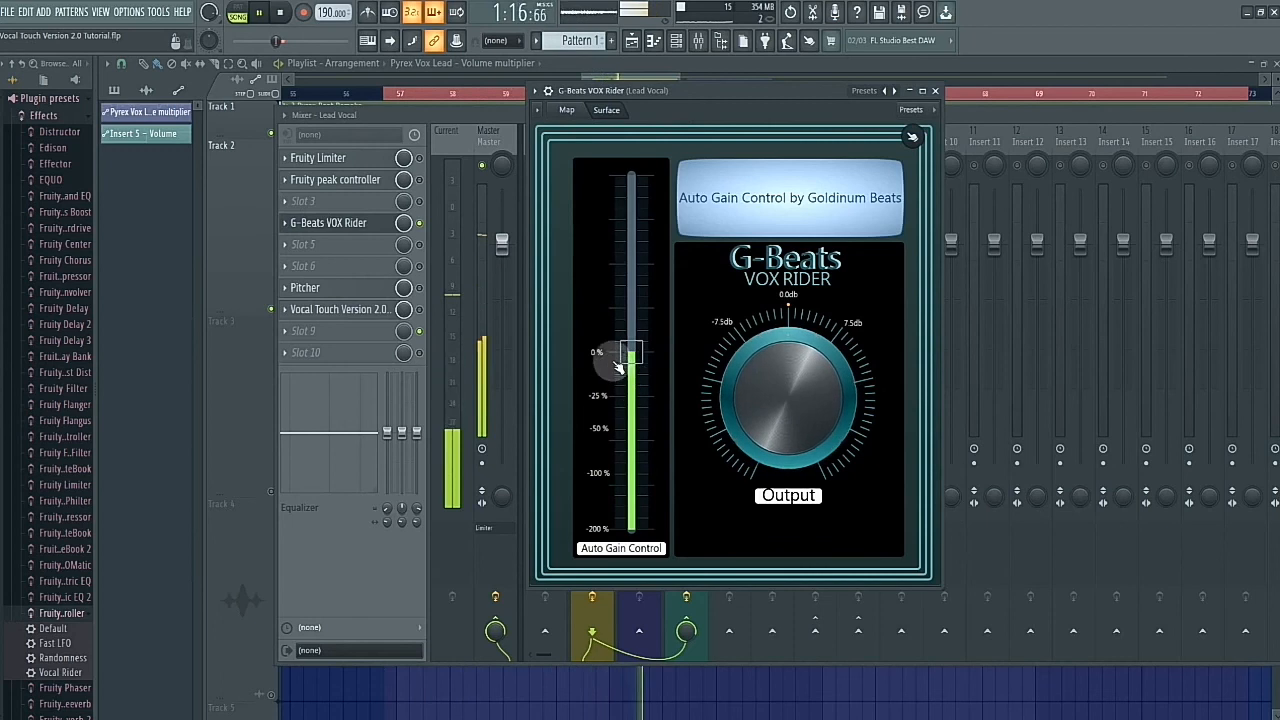
pyautogui.moveTo(665, 91); pyautogui.dragTo(760, 97)
pyautogui.moveTo(598, 256); pyautogui.dragTo(598, 243)
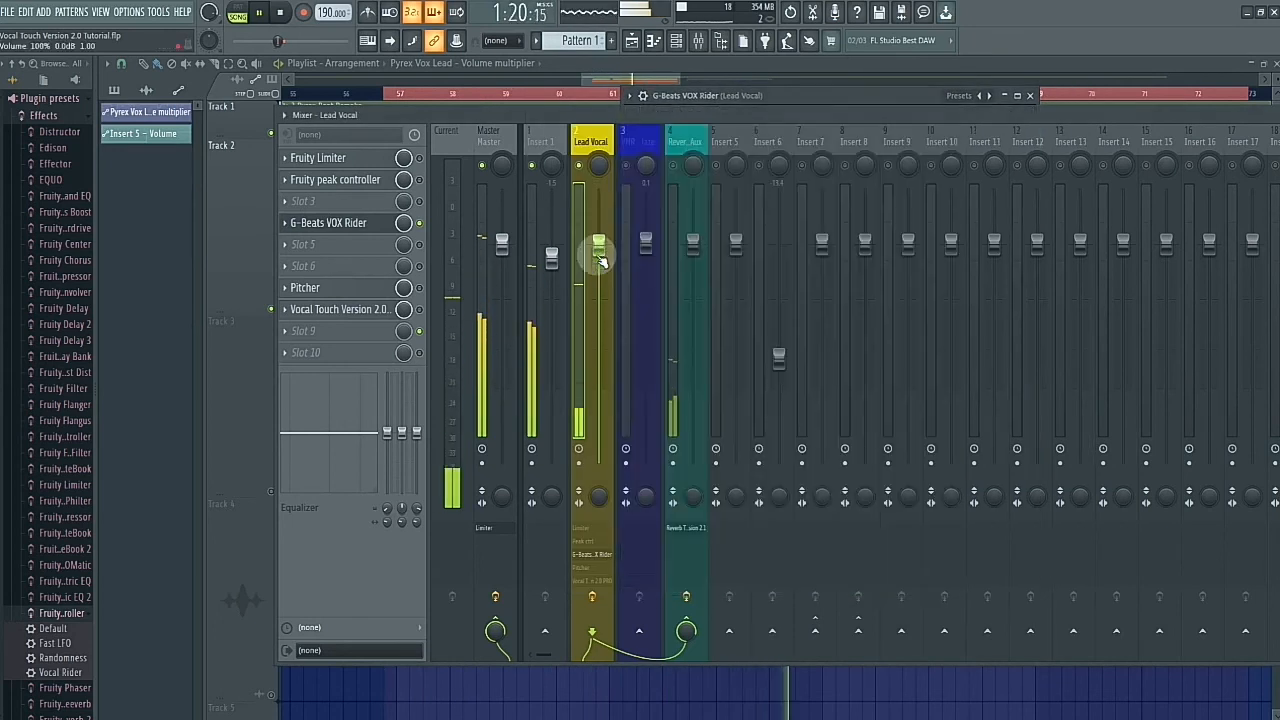
# - Lower the VOX Rider's Auto Gain Control to slightly below the -25% mark and close the plugin window
pyautogui.click(355, 230)
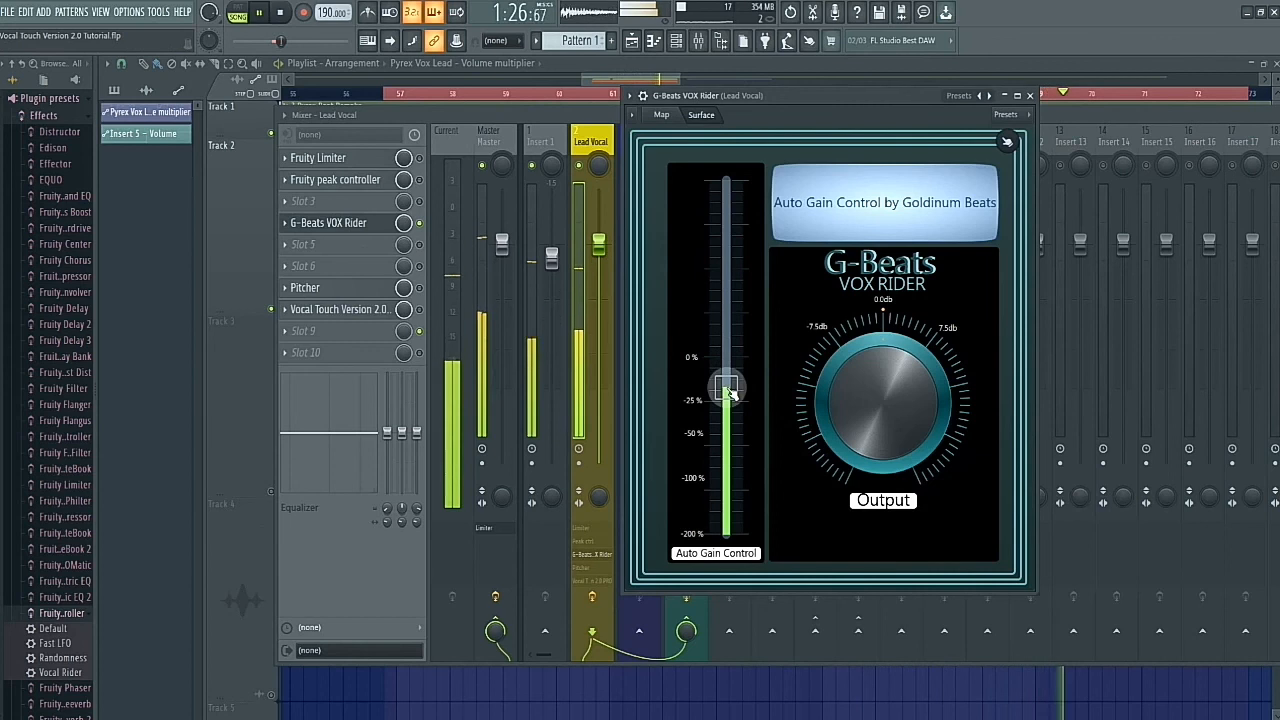
pyautogui.moveTo(731, 393); pyautogui.dragTo(731, 423)
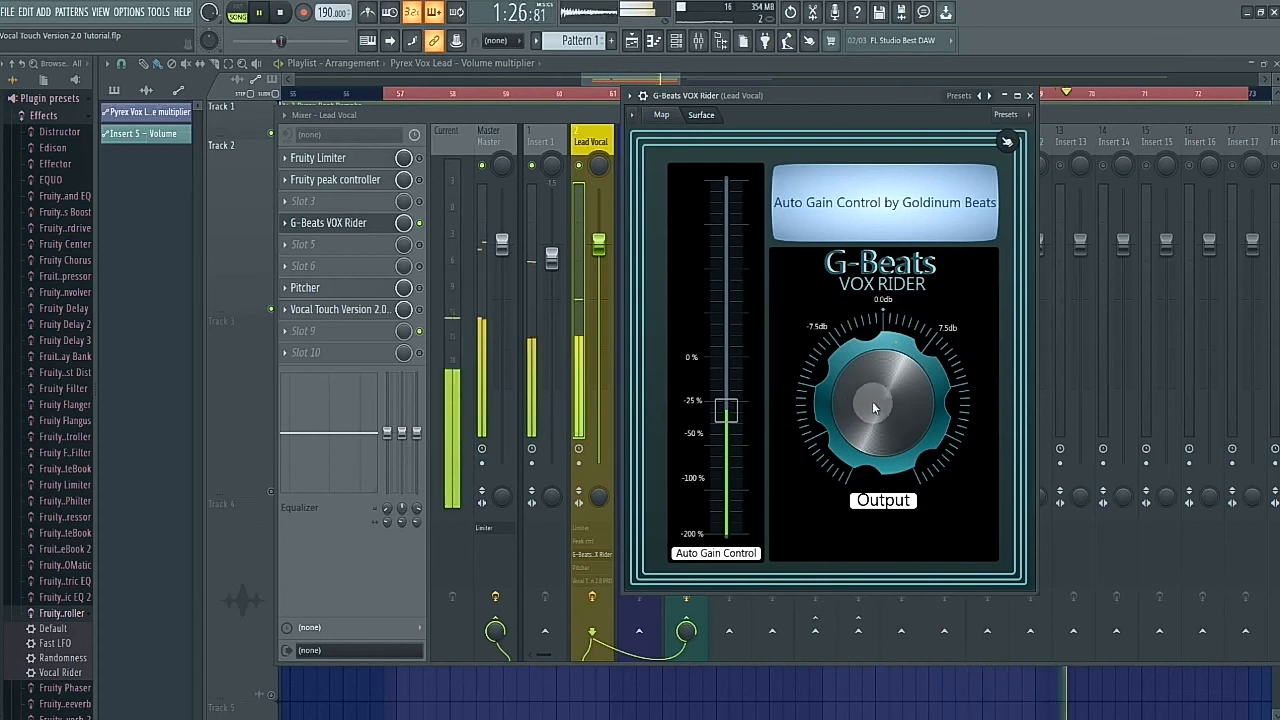
pyautogui.click(1030, 96)
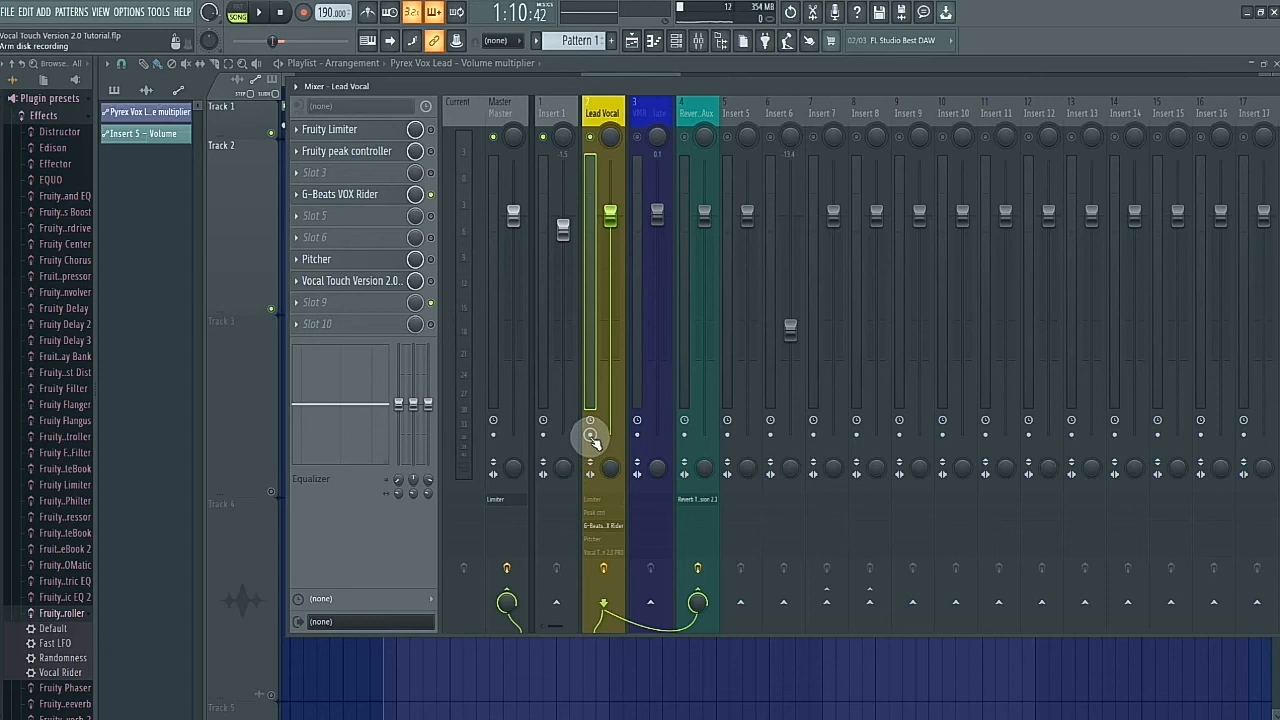
# - Arm the Lead Vocal track for disk recording and render the song selection to WAV at 16Bit int depth
pyautogui.click(590, 436)
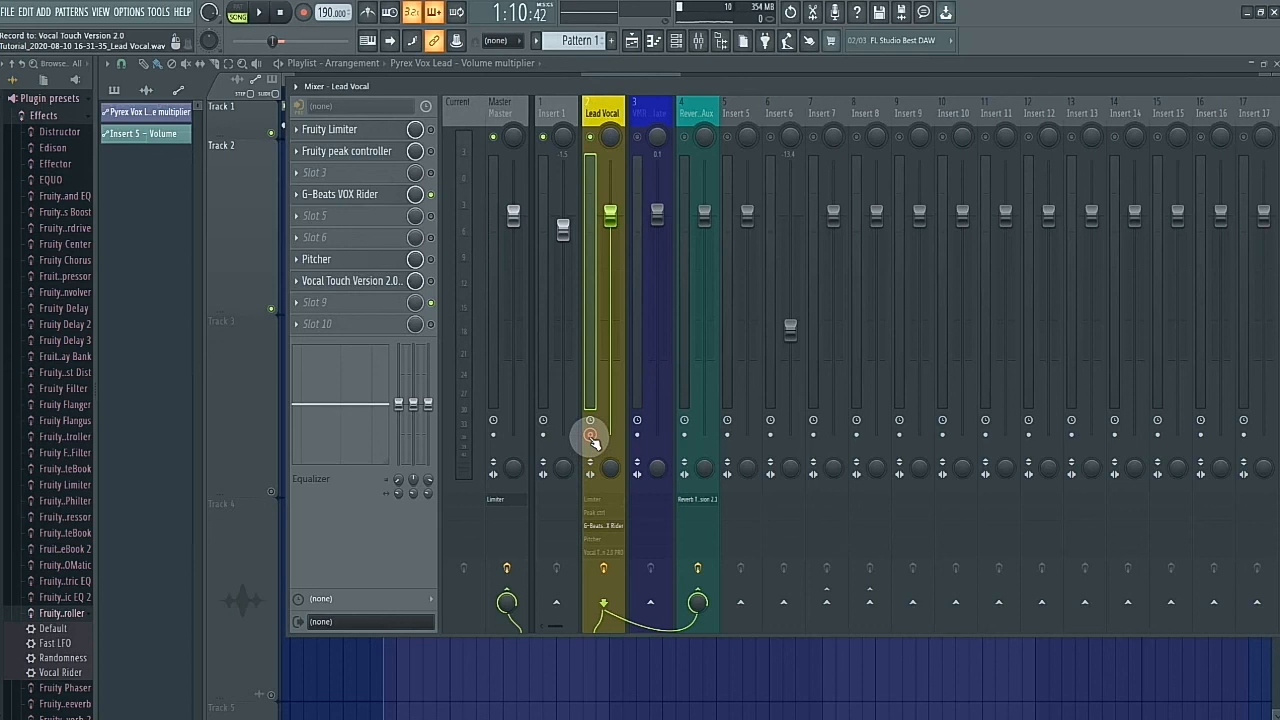
pyautogui.hotkey('alt', 'r')
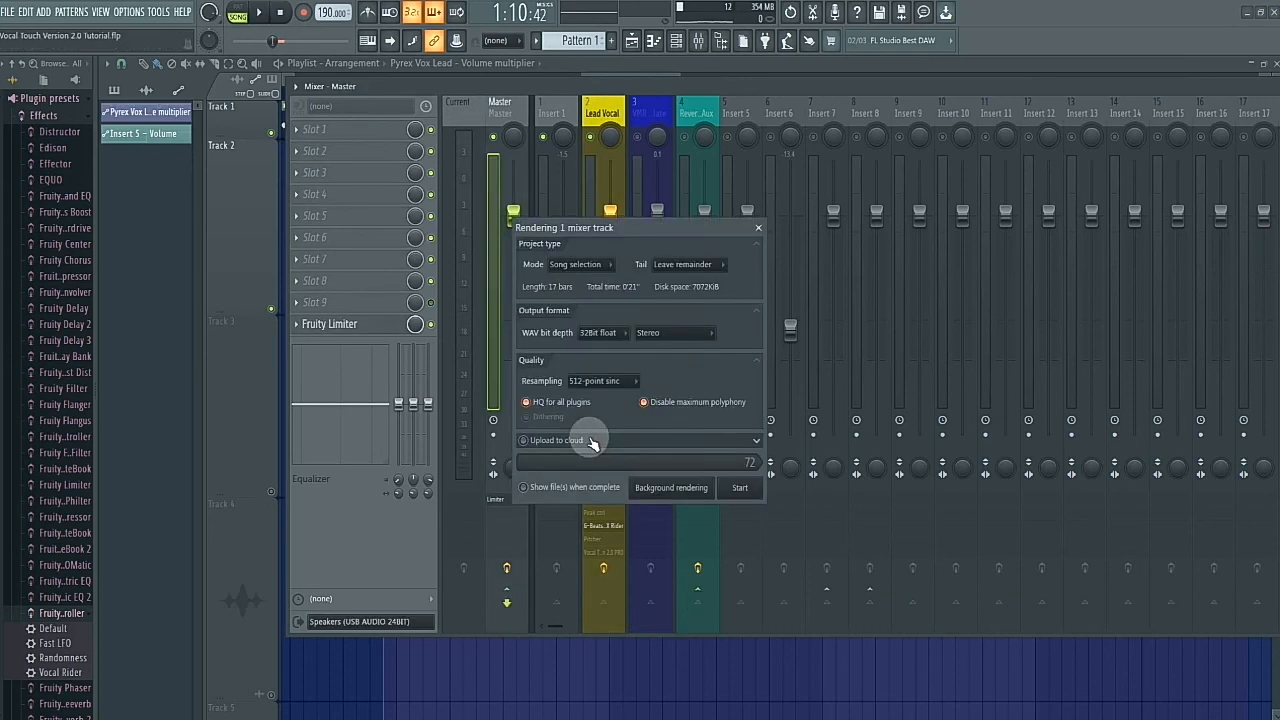
pyautogui.click(593, 335)
pyautogui.click(593, 348)
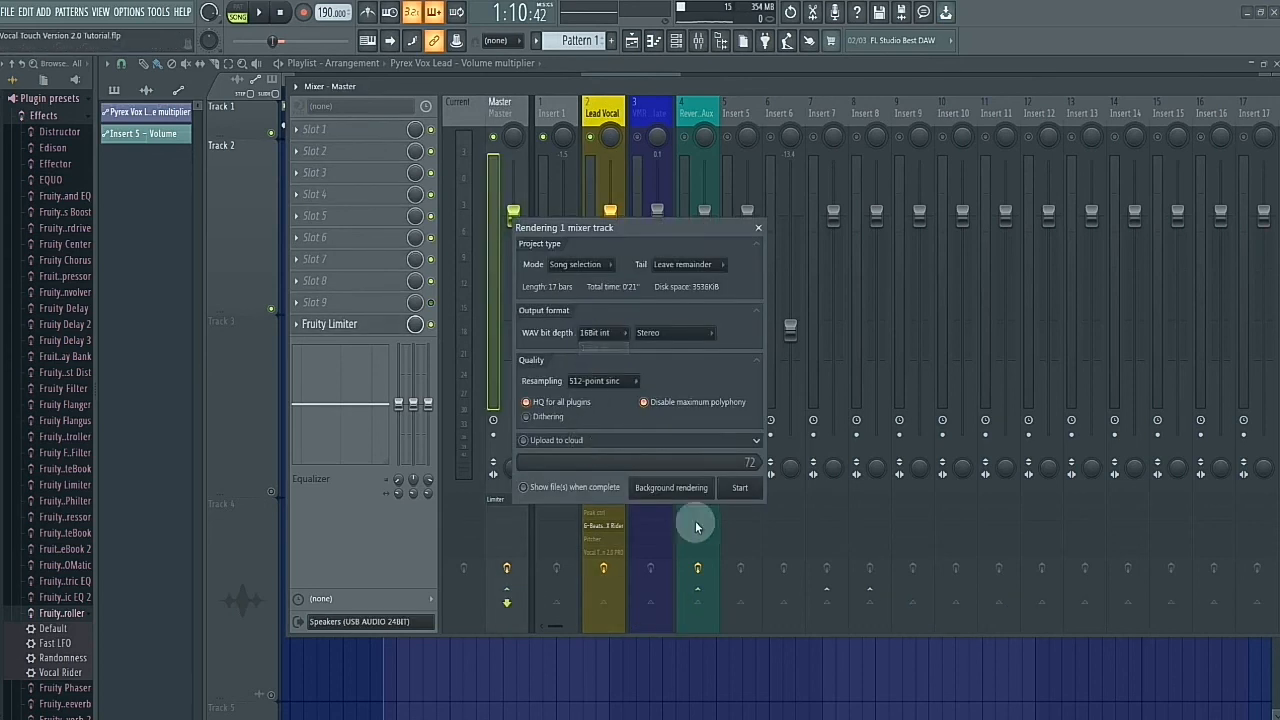
pyautogui.click(740, 488)
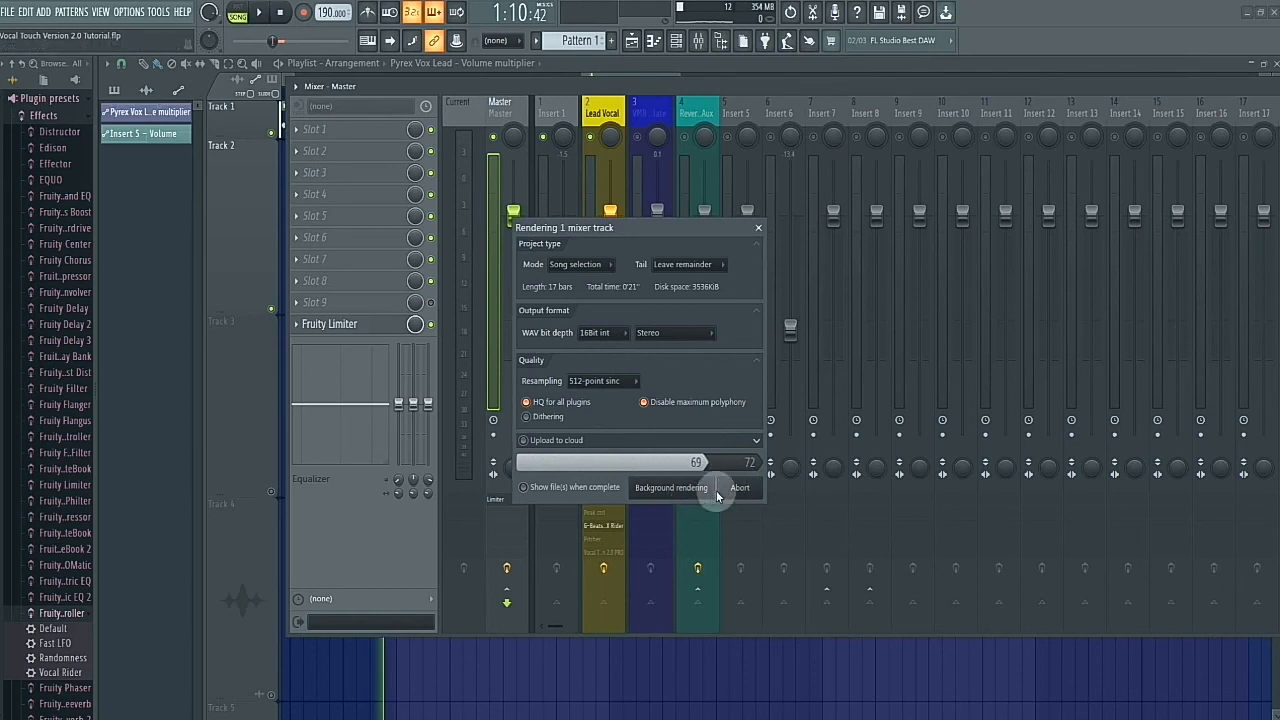
pyautogui.click(724, 490)
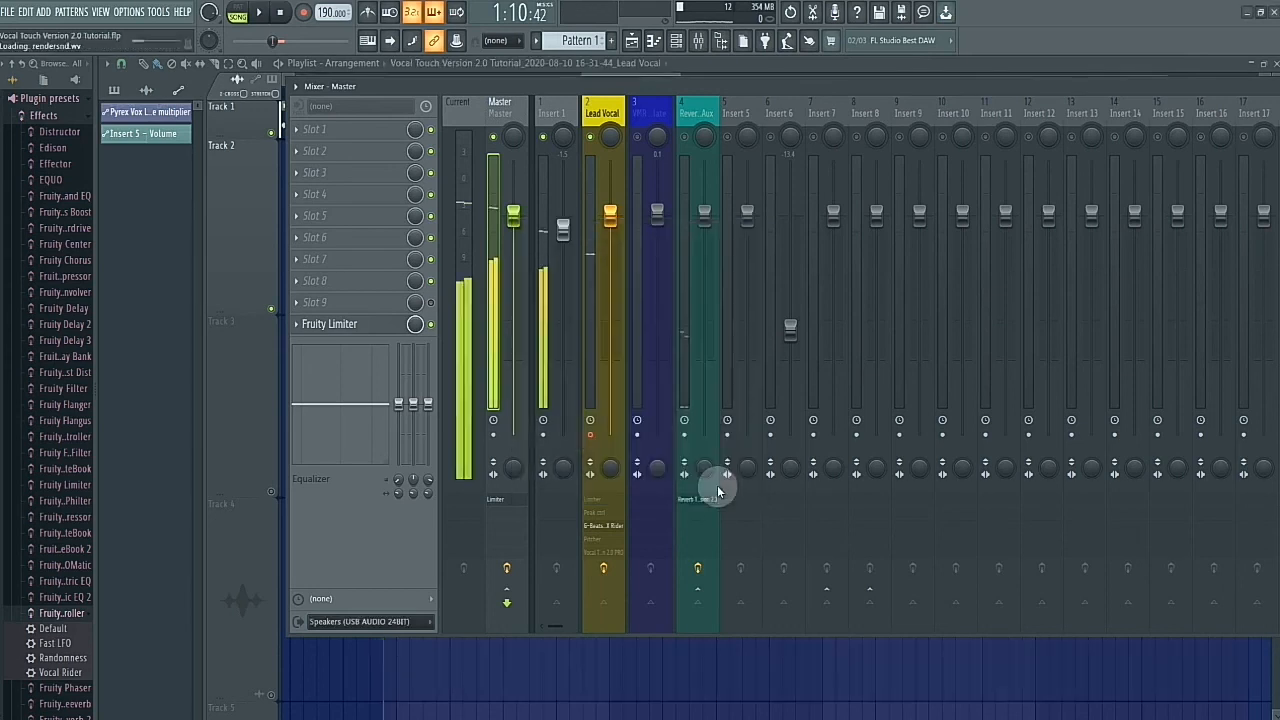
# - Disarm disk recording on the Lead Vocal mixer track and move the rendered vocal's playlist track above the Manual Gain Control track
pyautogui.click(590, 440)
pyautogui.click(706, 63)
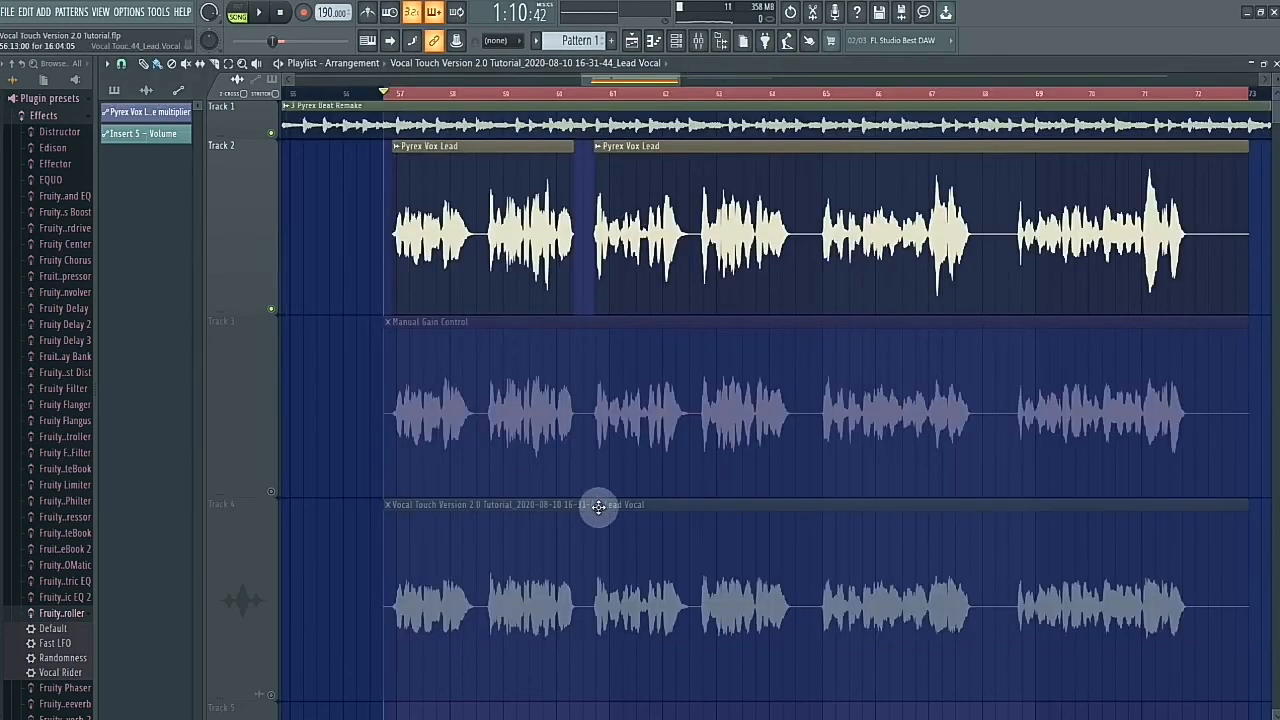
pyautogui.scroll(-5, 598, 510)
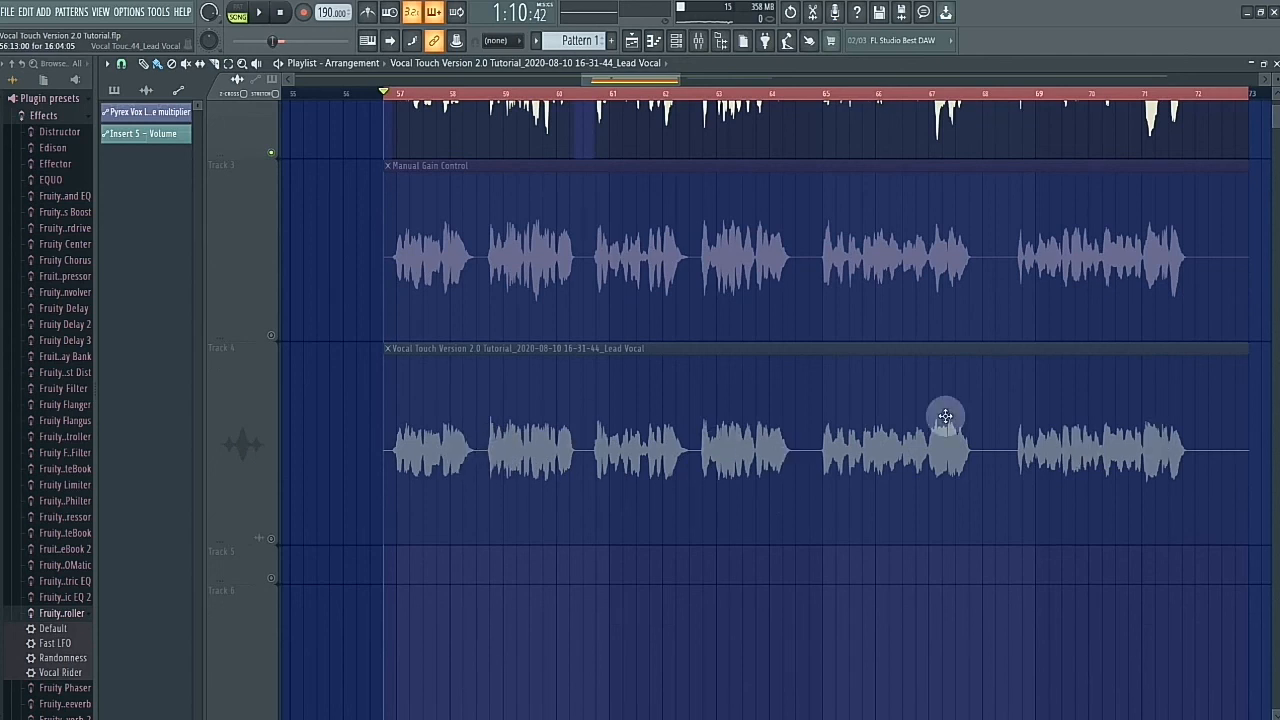
pyautogui.scroll(1, 247, 447)
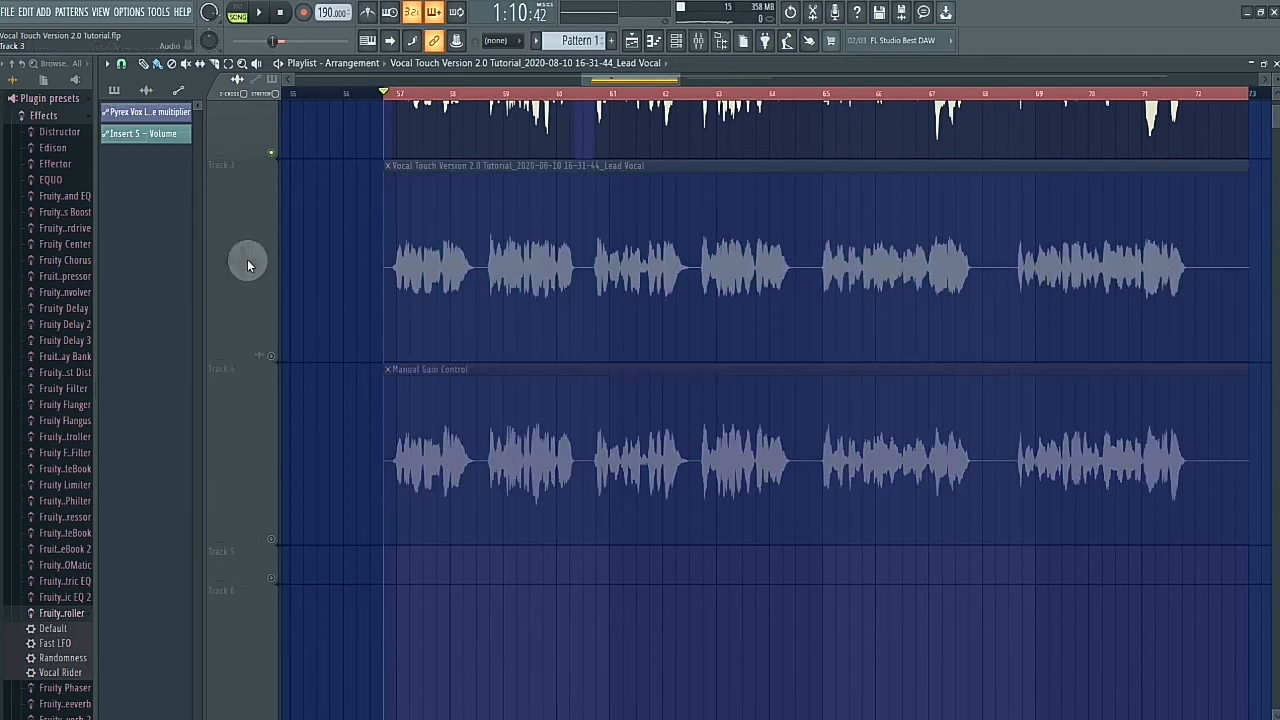
pyautogui.scroll(2, 468, 360)
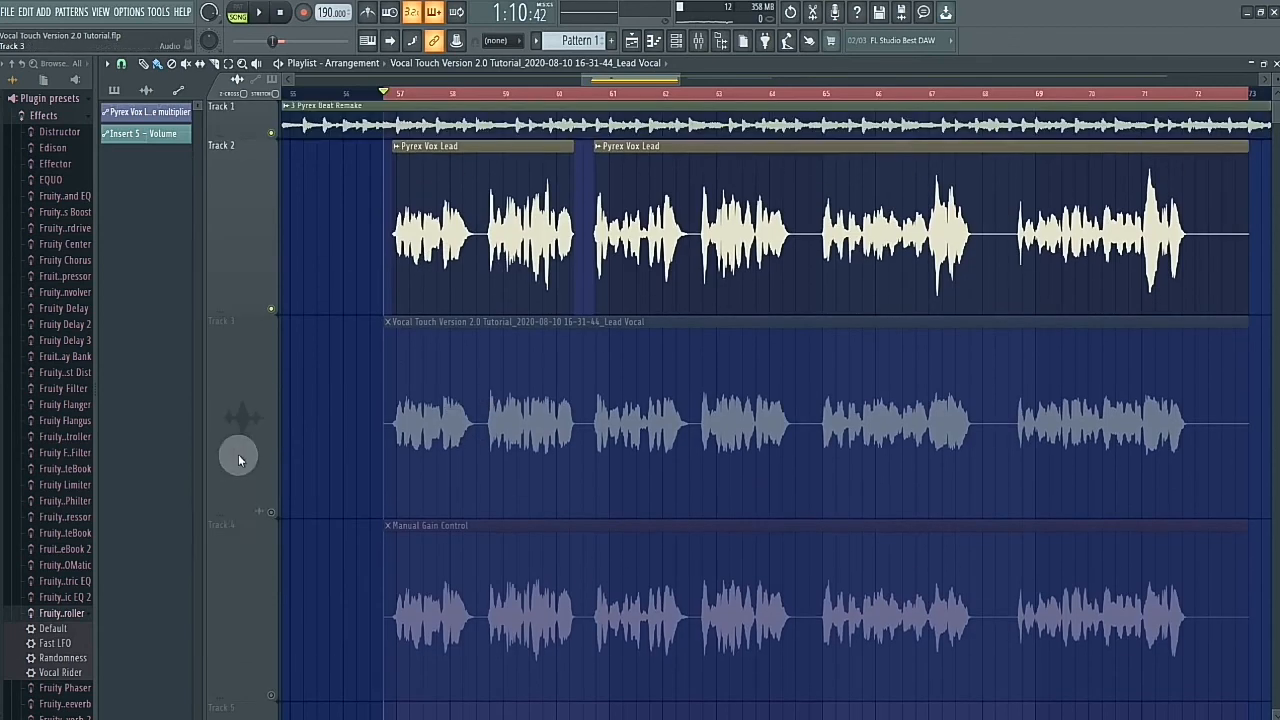
# - Unmute the rendered Lead Vocal clip's track 3 in the playlist and mute the original Pyrex Vox Lead track 2
pyautogui.click(271, 513)
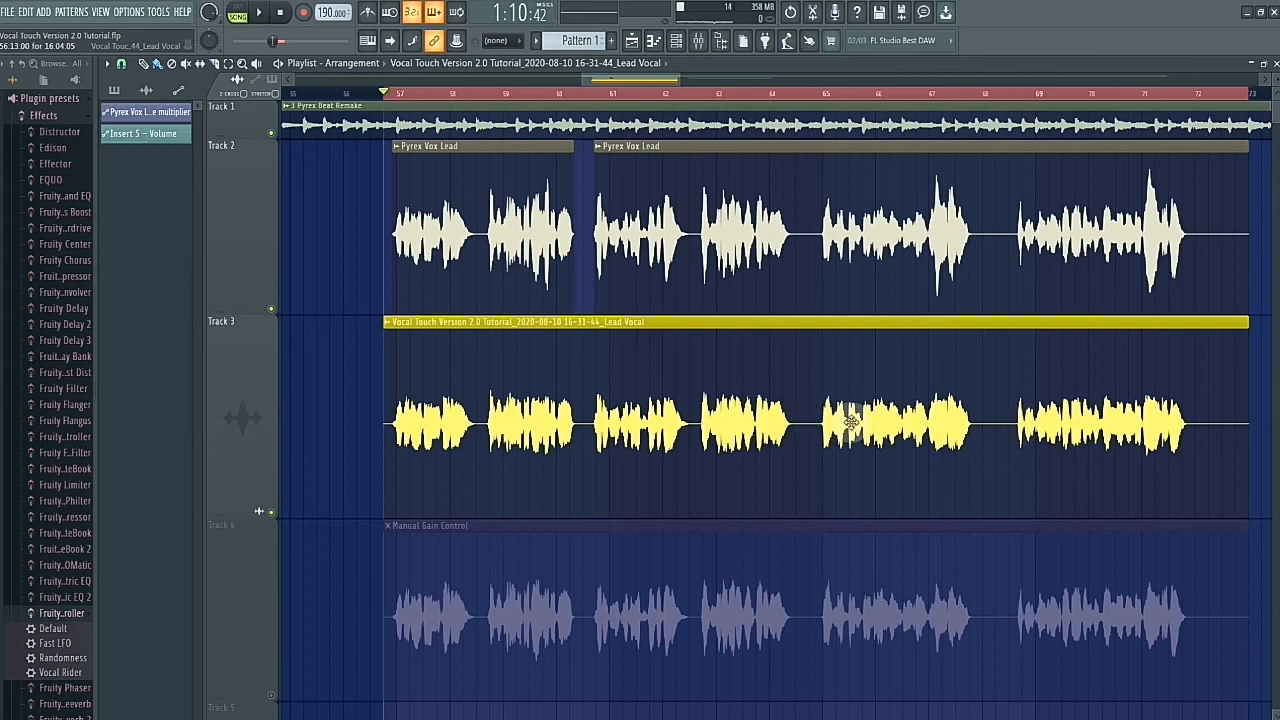
pyautogui.click(272, 308)
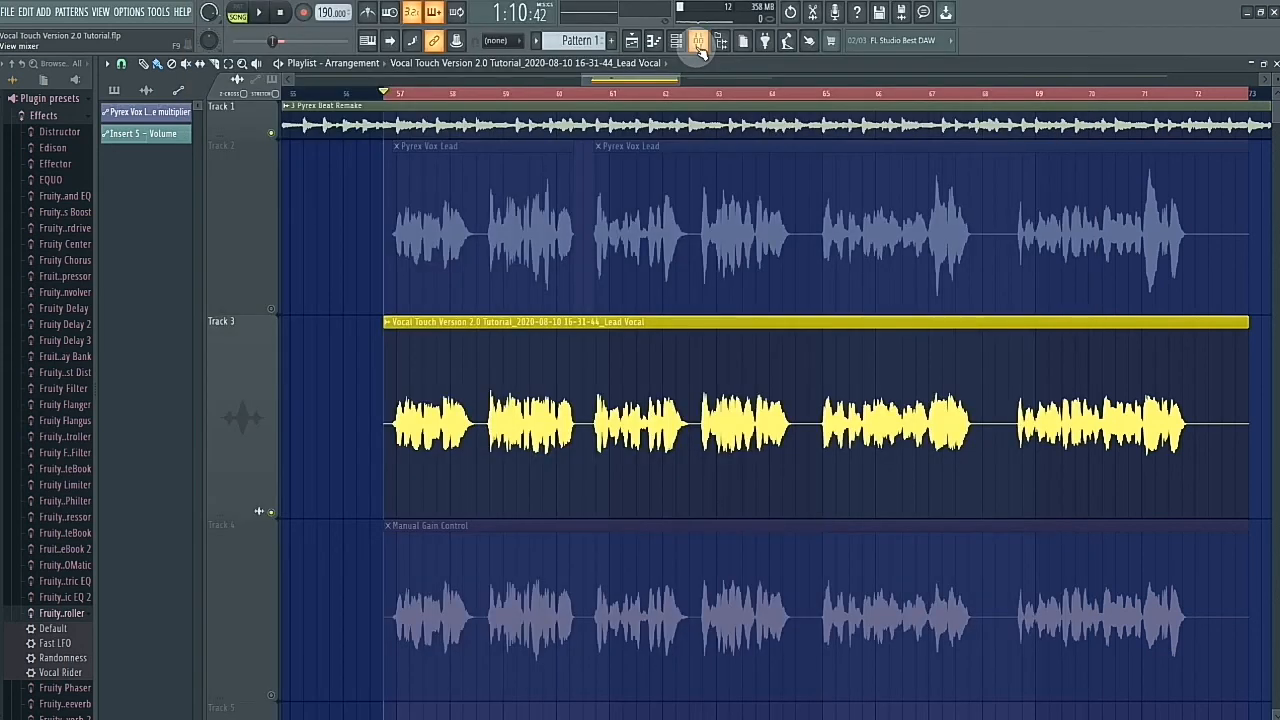
# - From the mixer, close the Lead Vocal's Vocal Touch window and bring up Reverb Touch version 2.1 on the Reverb Aux track
pyautogui.click(698, 43)
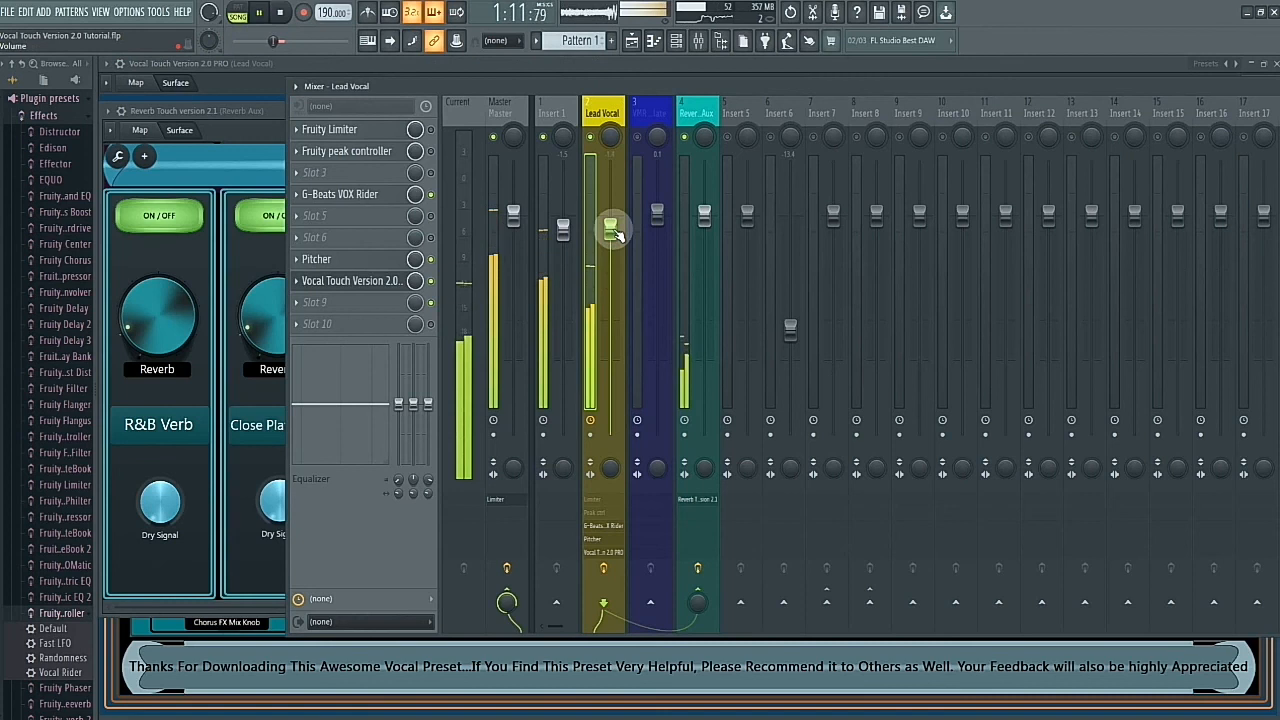
pyautogui.click(350, 281)
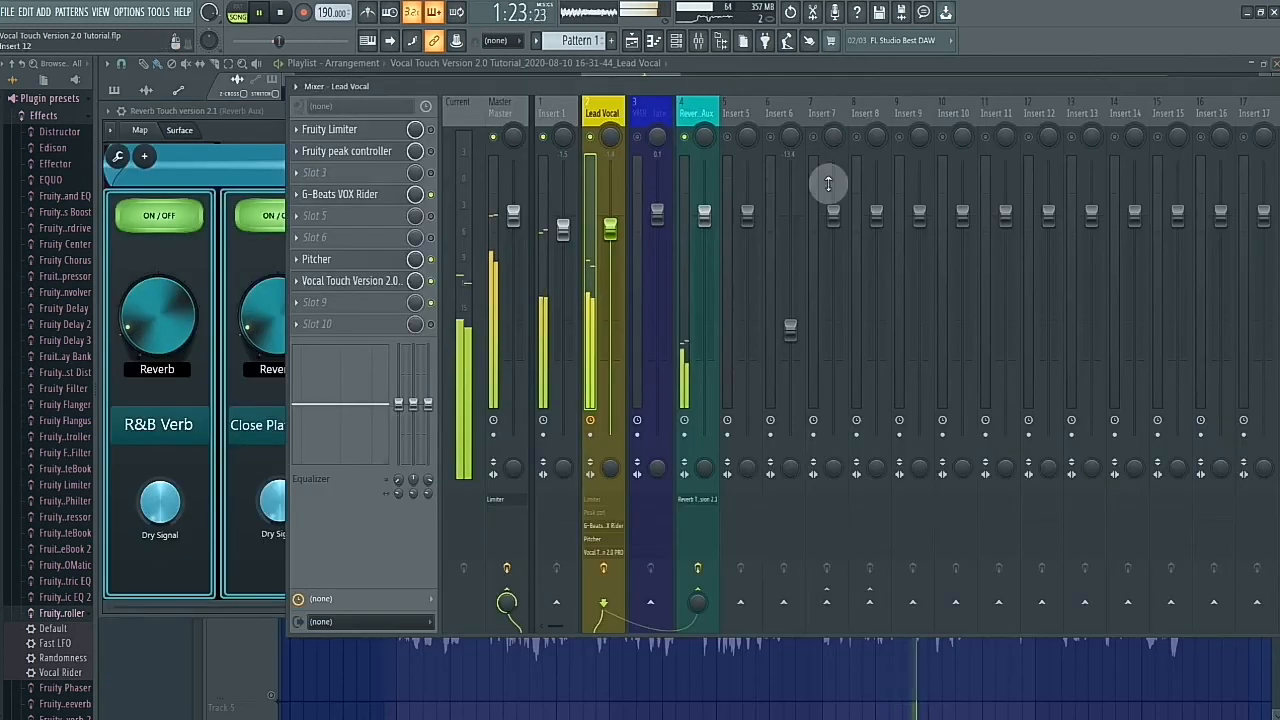
pyautogui.click(697, 113)
pyautogui.click(355, 131)
pyautogui.click(355, 131)
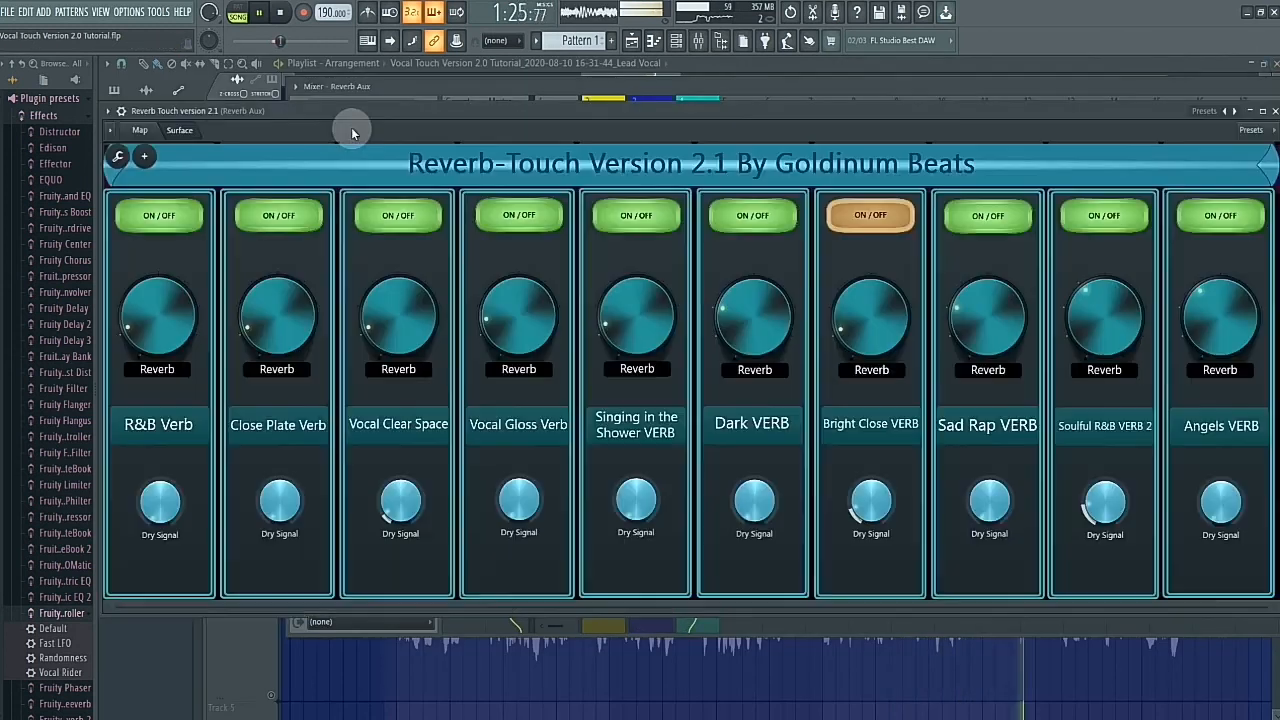